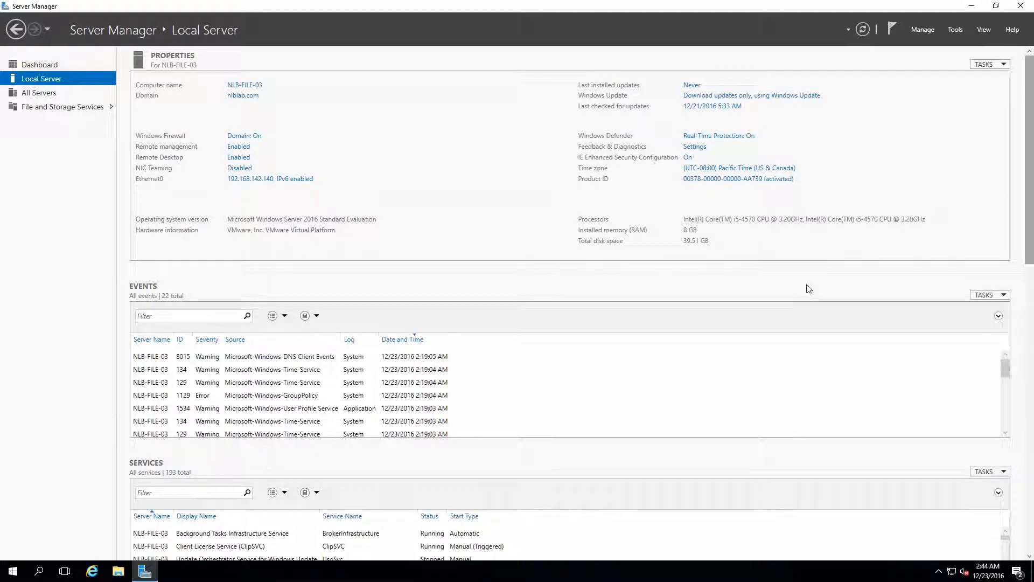
Step: Open Disk Management over the cleared desktop and position its window near the middle of the screen
key("super+d")
right_click(15, 569)
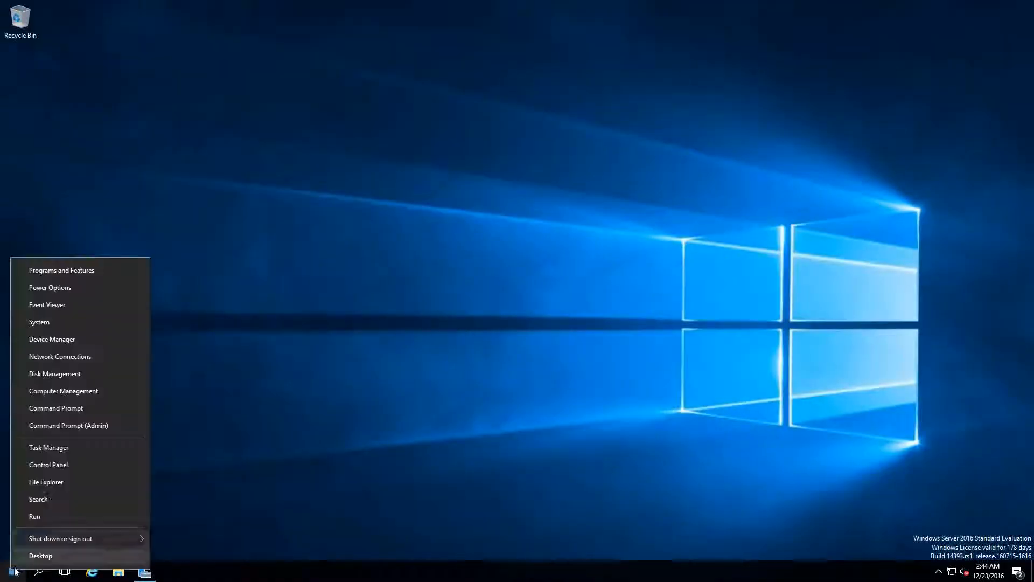
left_click(66, 377)
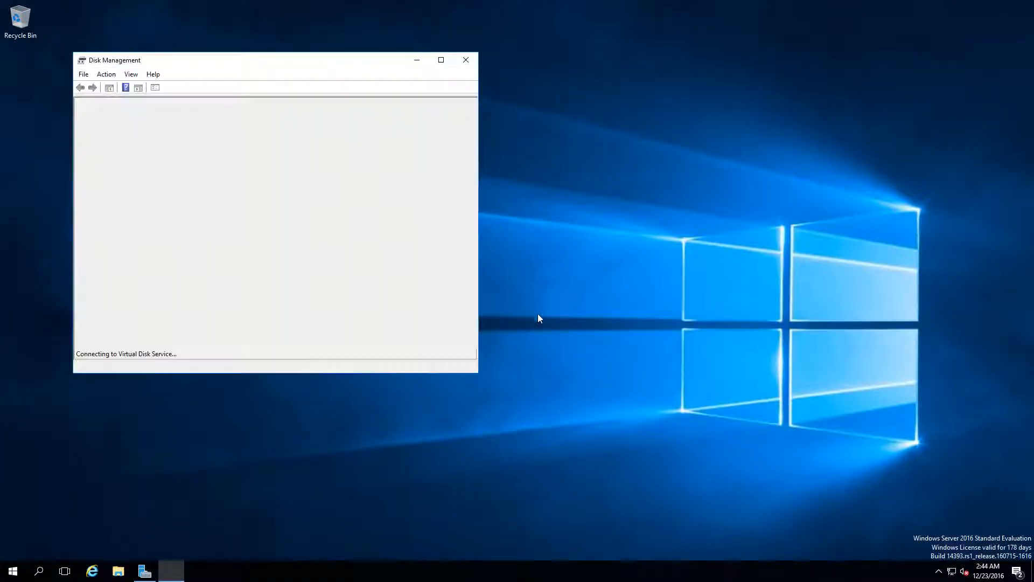
left_click_drag(339, 62, 645, 73)
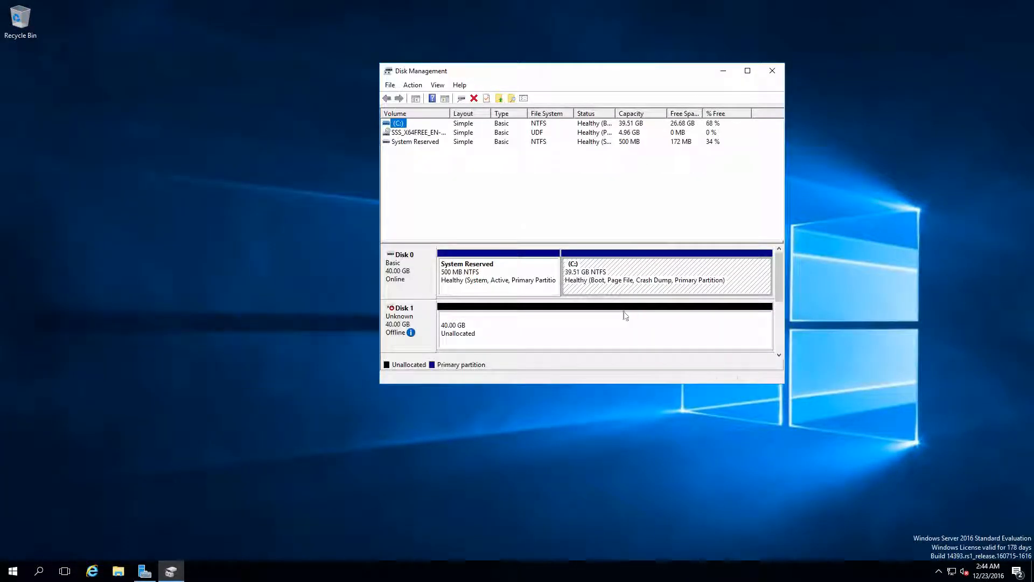
Step: Bring Disk 1 online and initialize it with the MBR (Master Boot Record) partition style
right_click(401, 317)
left_click(422, 321)
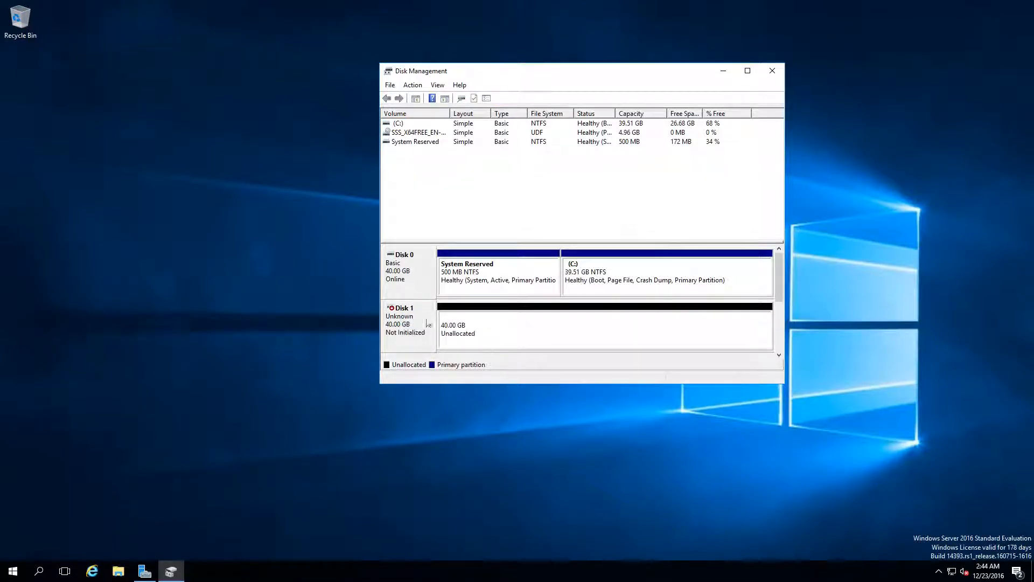
right_click(412, 312)
left_click(437, 319)
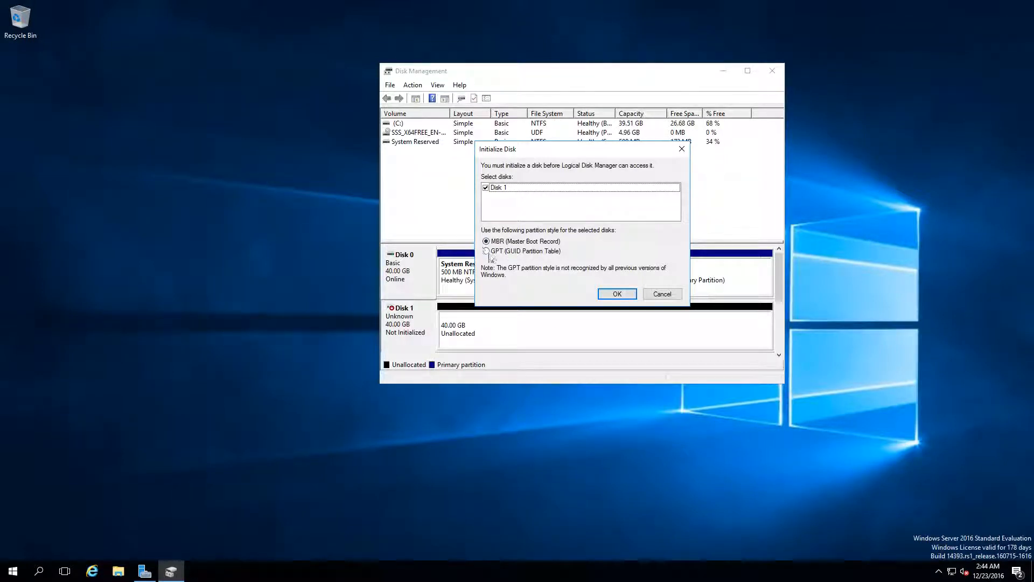
left_click(617, 295)
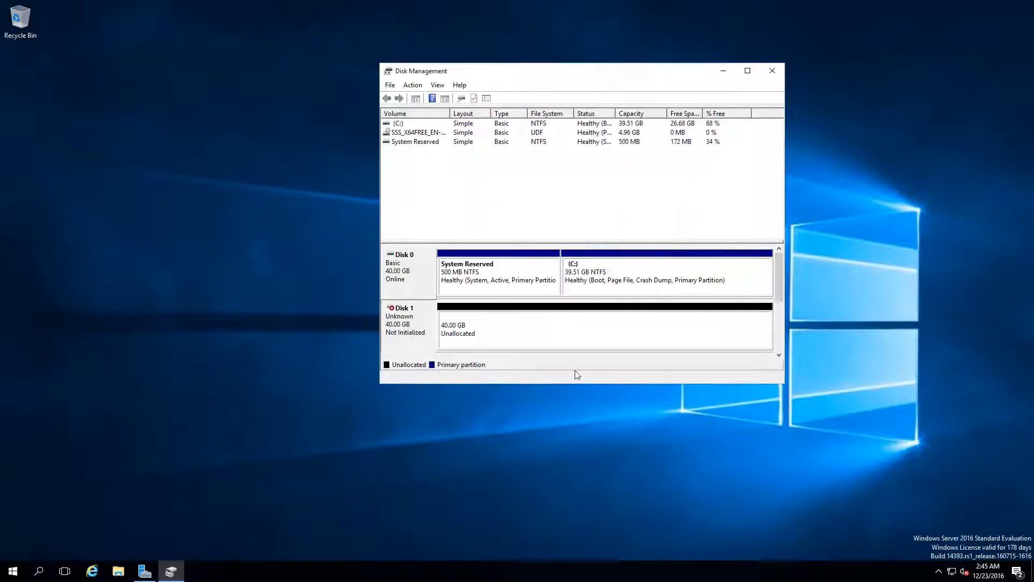
Step: Create a 40957 MB simple volume on Disk 1, quick-formatted as NTFS with the default allocation unit size and the label New Volume
right_click(503, 316)
left_click(521, 323)
left_click(589, 317)
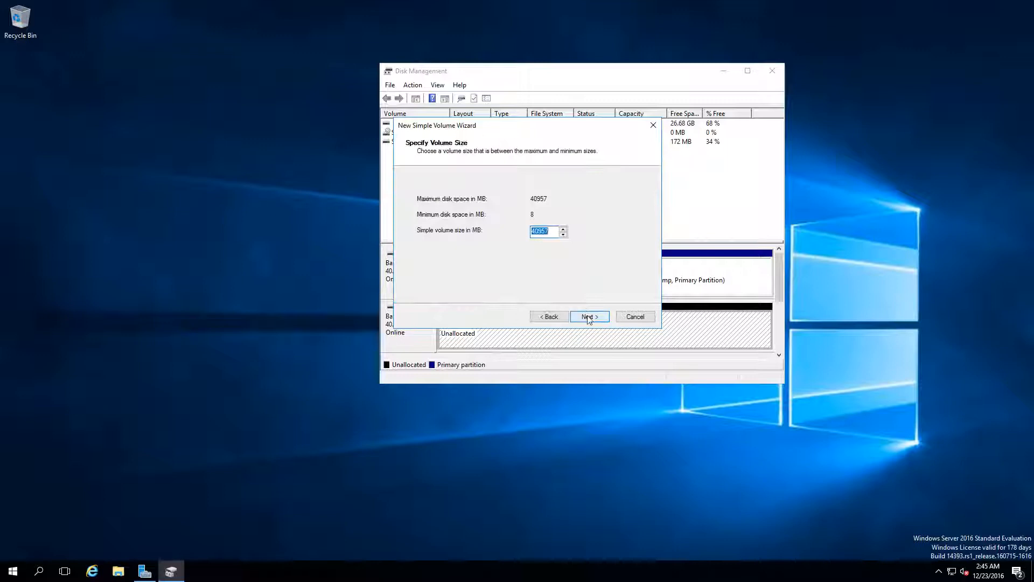
left_click(588, 317)
left_click(588, 317)
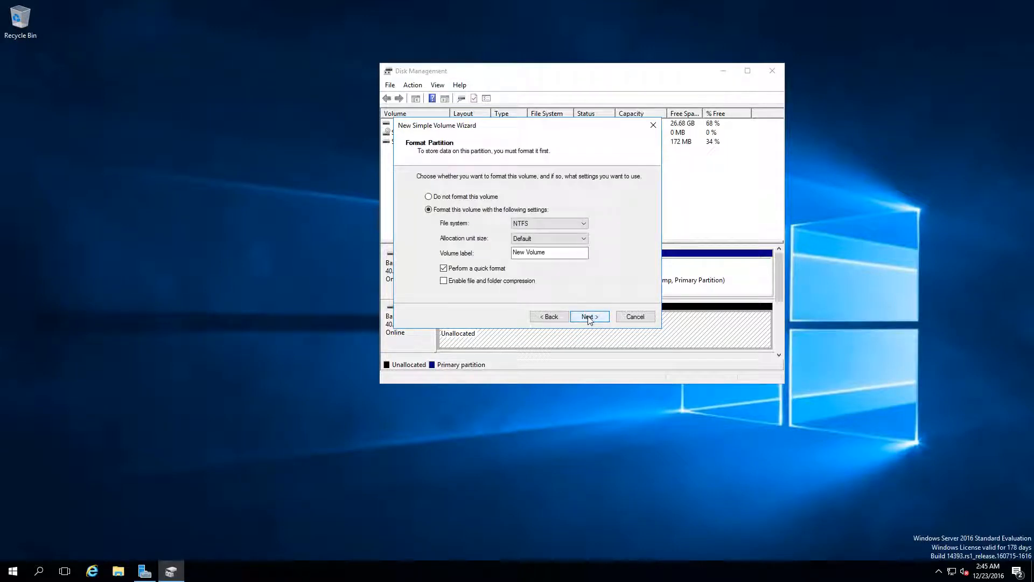
left_click(535, 225)
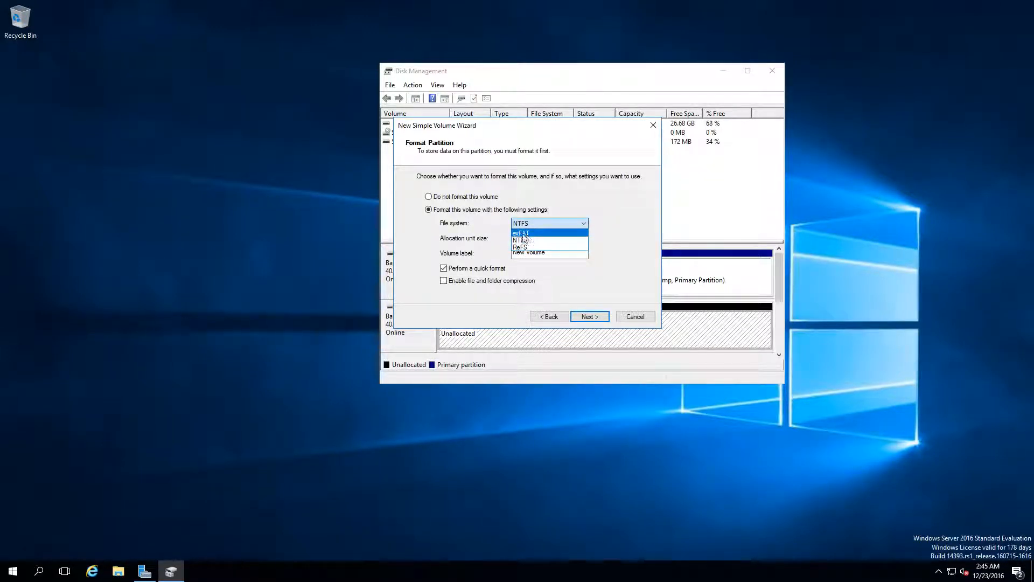
left_click(520, 240)
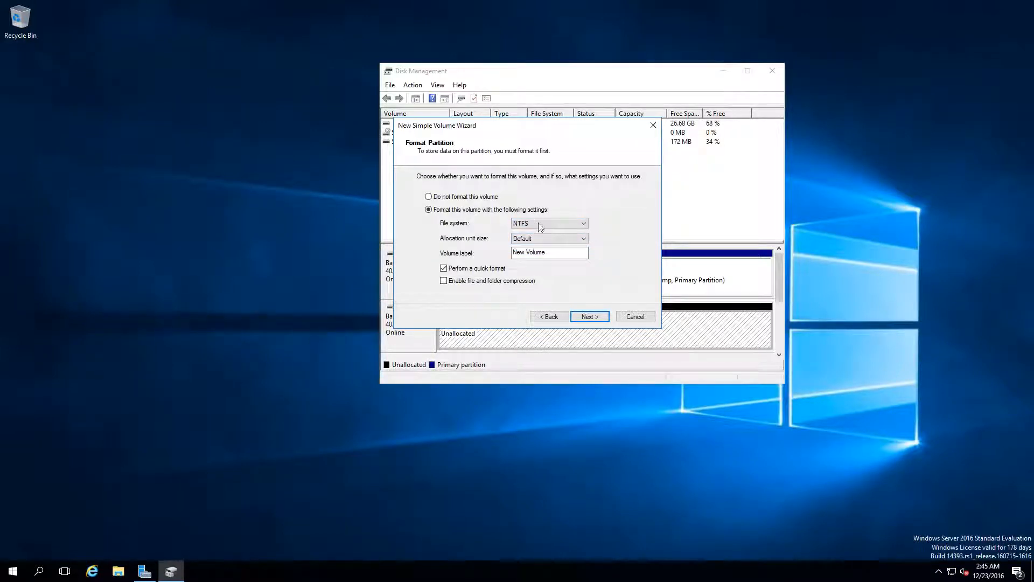
left_click(591, 317)
left_click(593, 319)
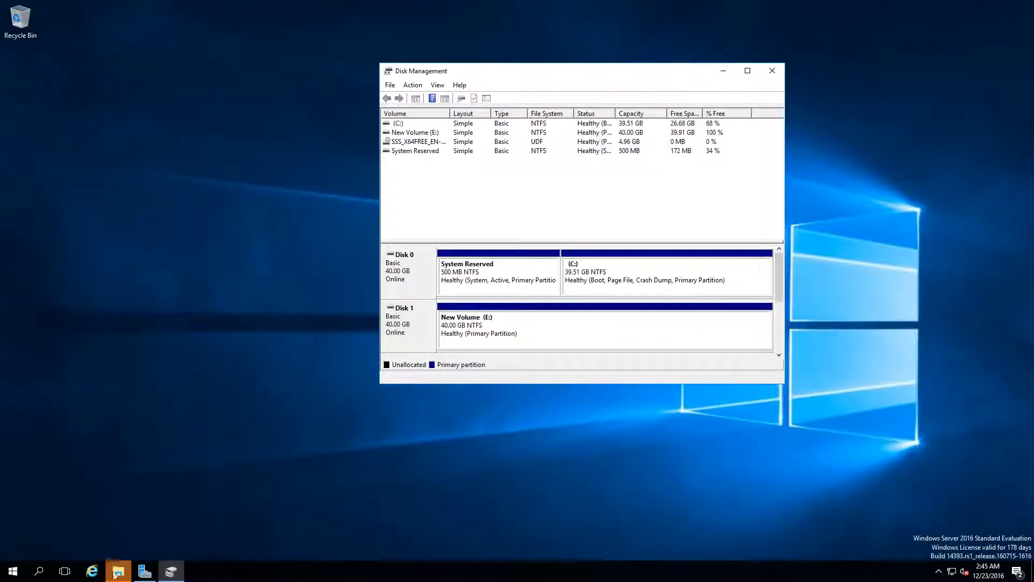
left_click(579, 293)
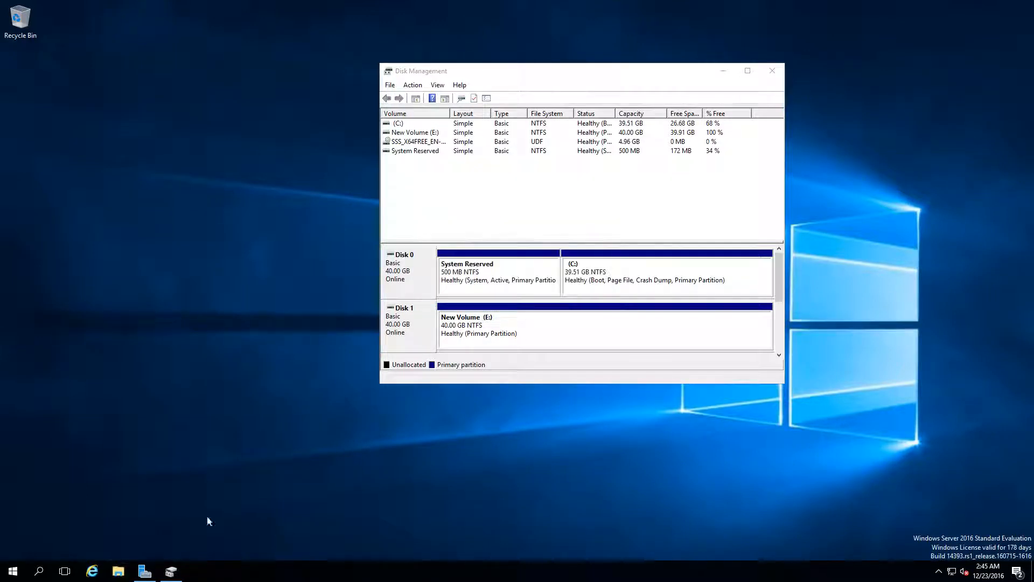
Step: Check New Volume (E:) among the drives of This PC in File Explorer
key("super+e")
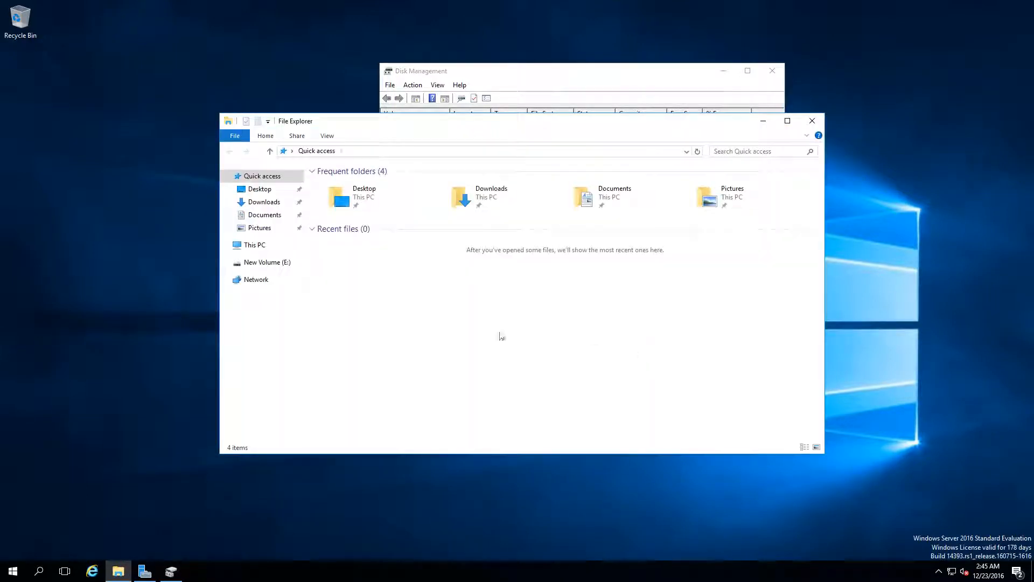
left_click(254, 244)
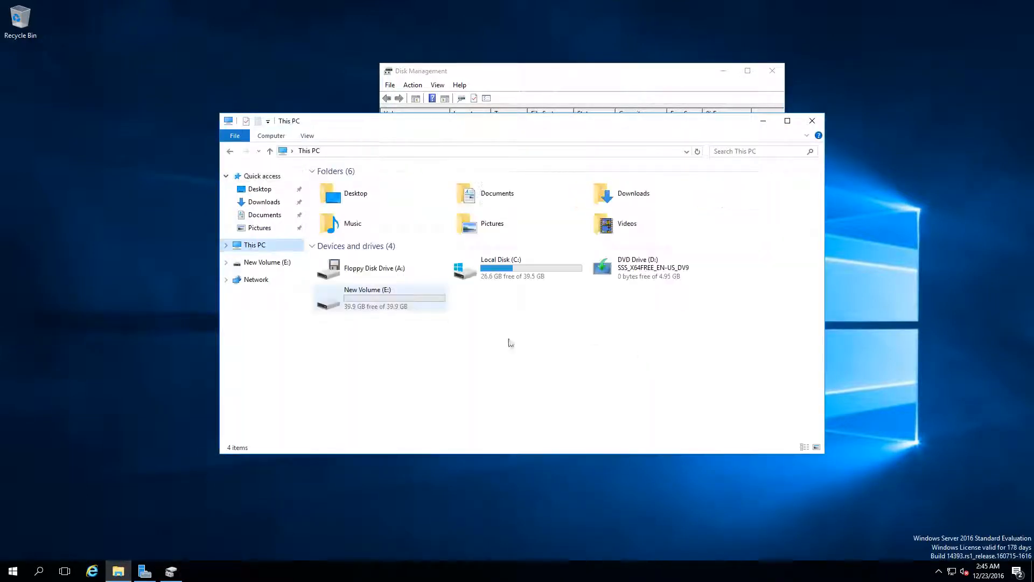
left_click(420, 302)
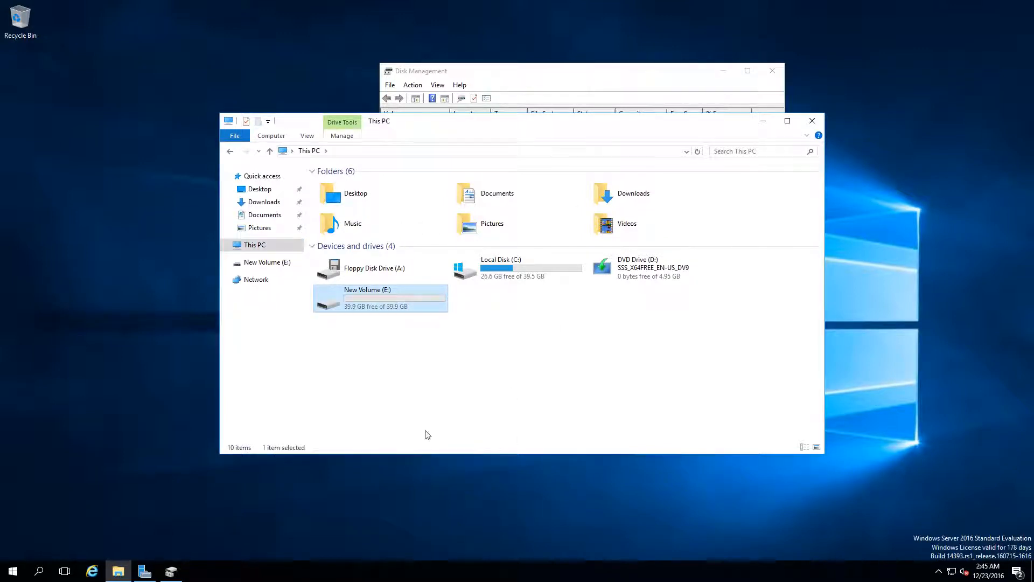
Step: In Server Manager, start adding roles and features as a role-based installation on NLB-FILE-03, up to the server roles selection
left_click(145, 569)
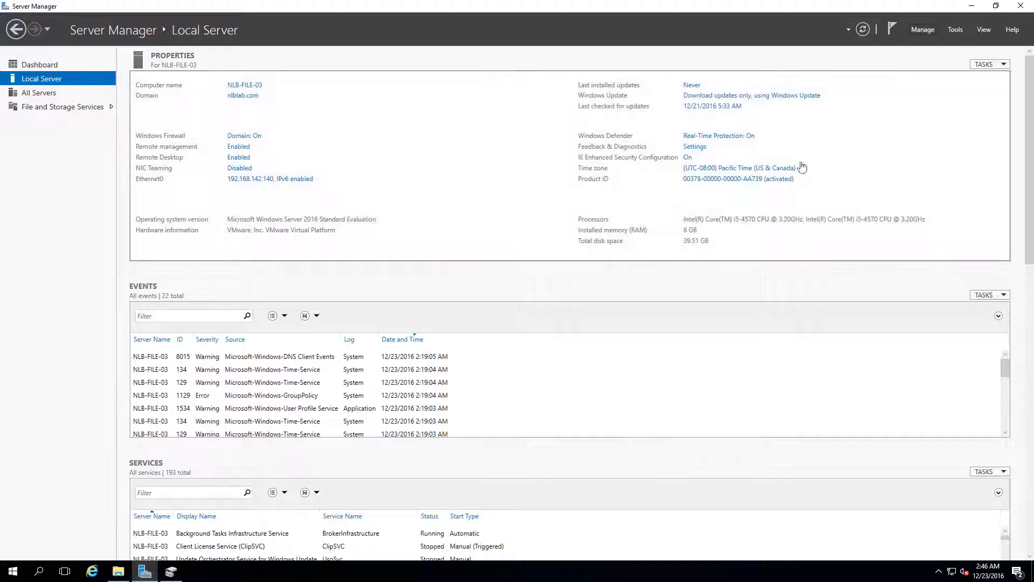
left_click(922, 30)
left_click(927, 43)
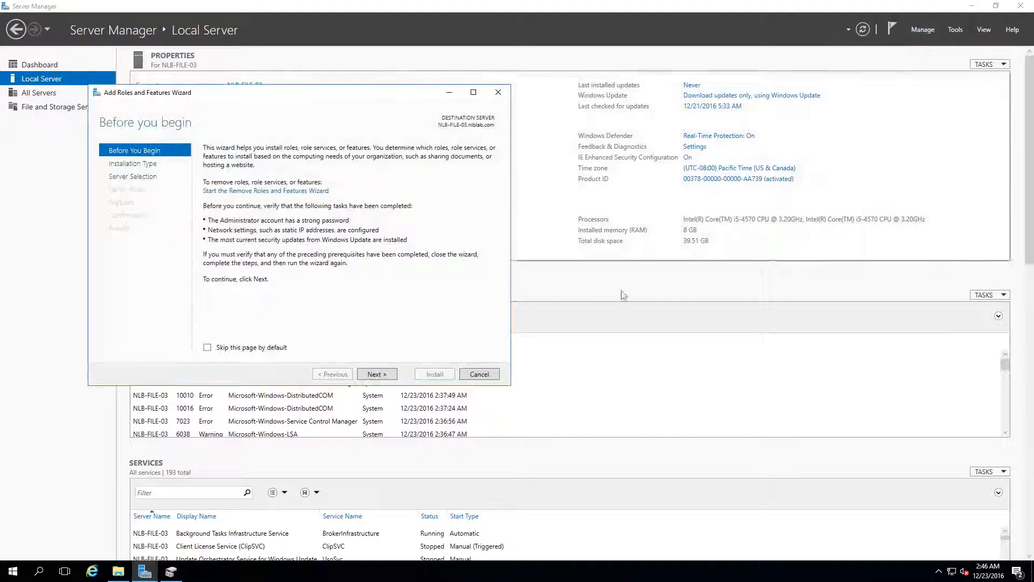
left_click(376, 376)
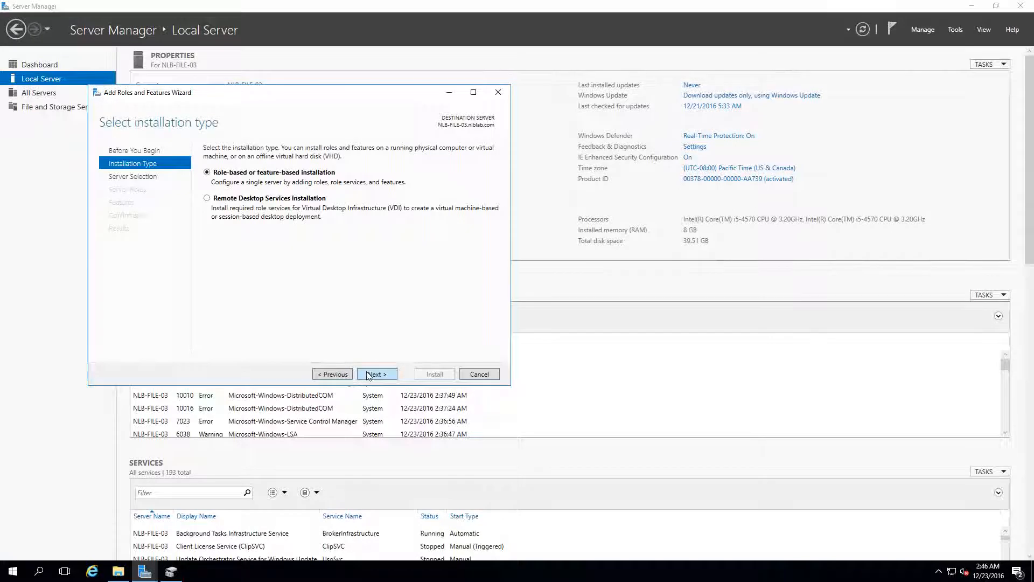
left_click(376, 373)
left_click(376, 374)
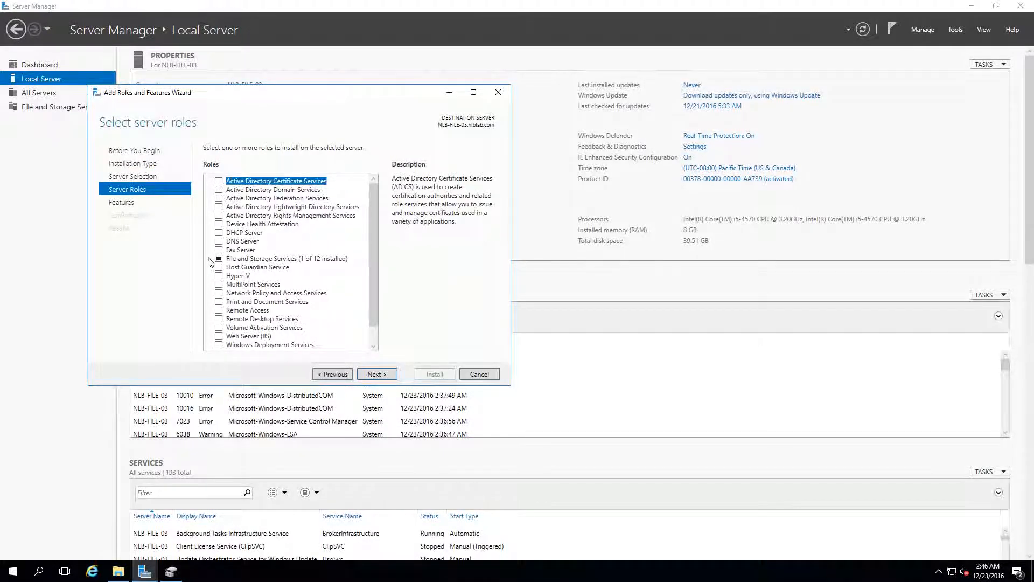
Step: Install the Data Deduplication role service under File and iSCSI Services with its required features, and close the wizard when finished
left_click(210, 259)
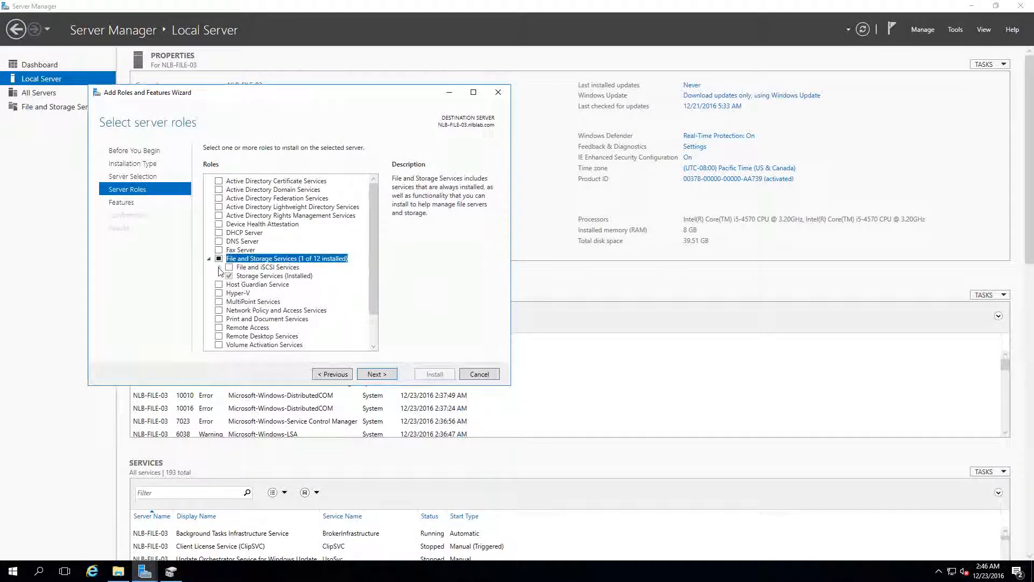
left_click(219, 267)
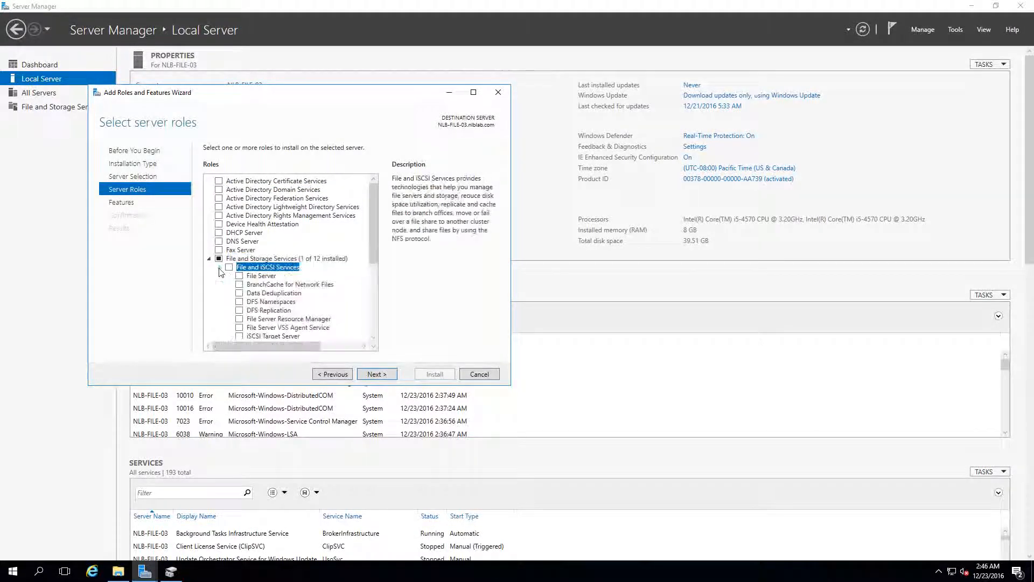
left_click(268, 294)
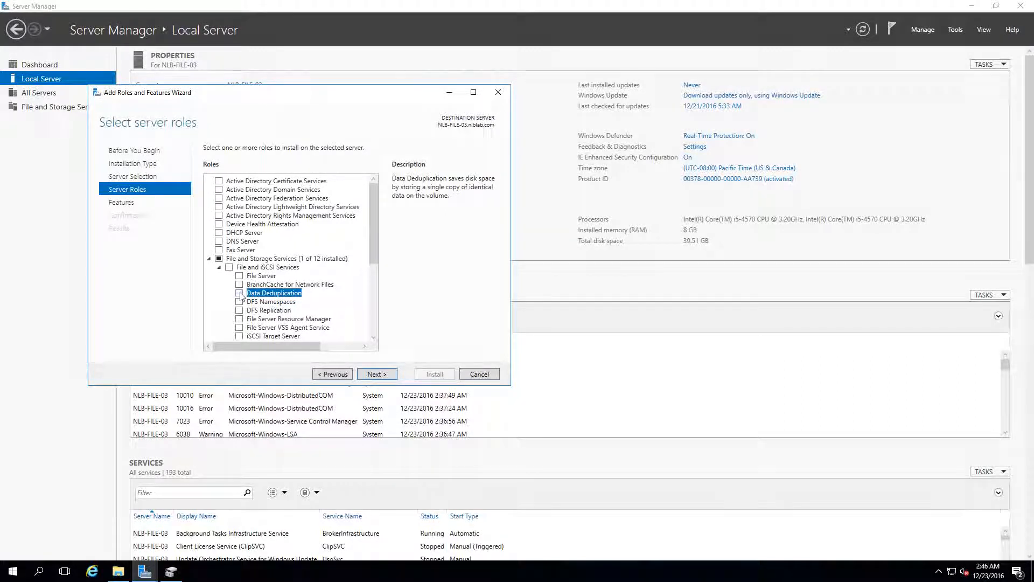
left_click(240, 294)
left_click(330, 323)
left_click(379, 376)
left_click(388, 377)
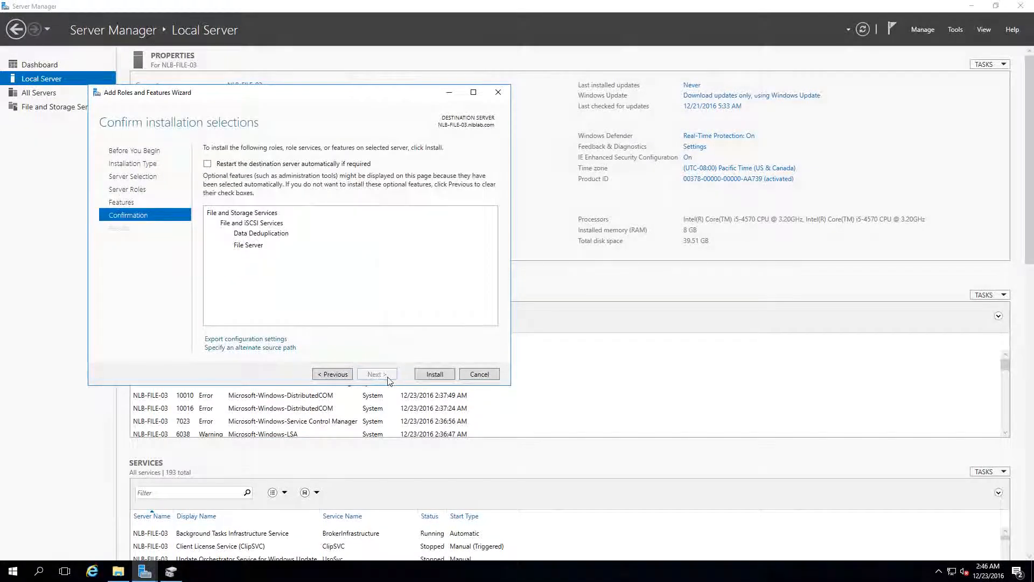
left_click(433, 375)
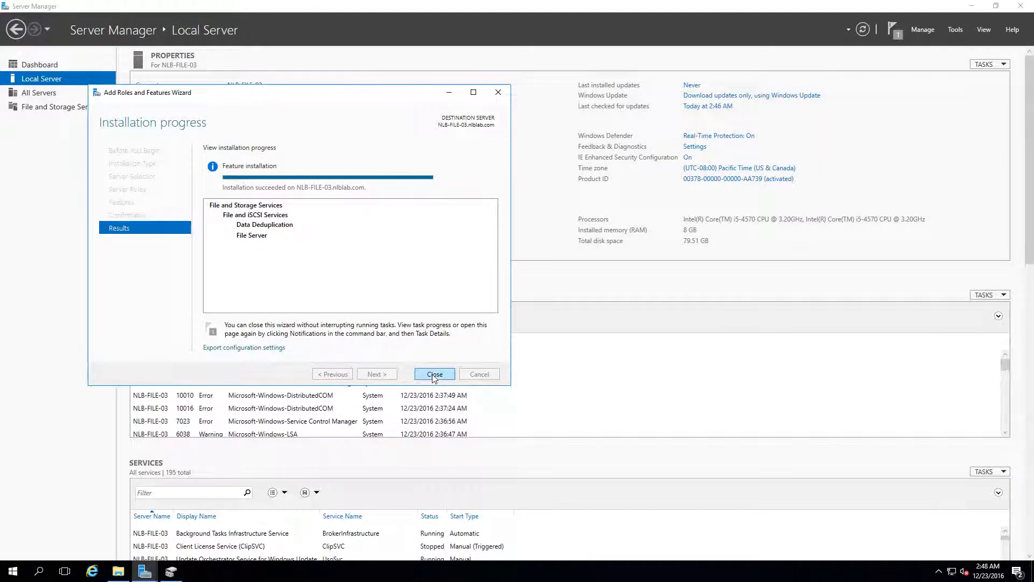
left_click(434, 373)
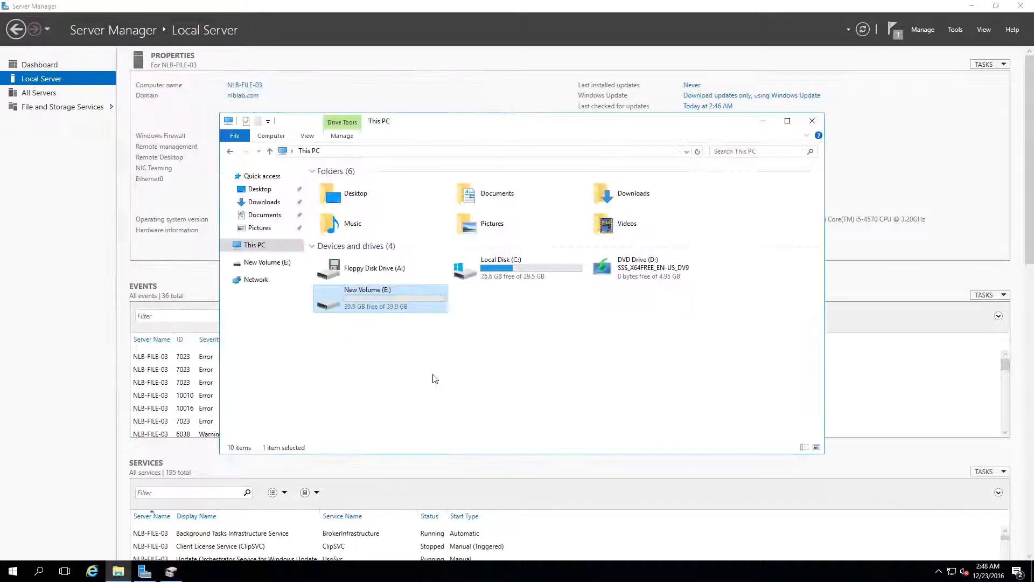
Step: Minimize File Explorer and select volume E: in the volumes list of File and Storage Services
left_click(762, 124)
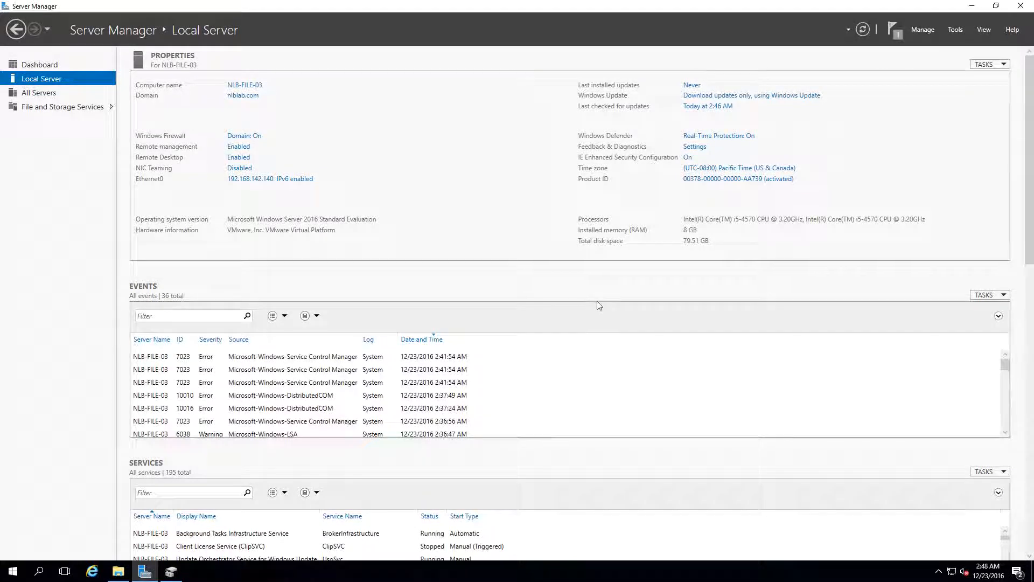
left_click(62, 110)
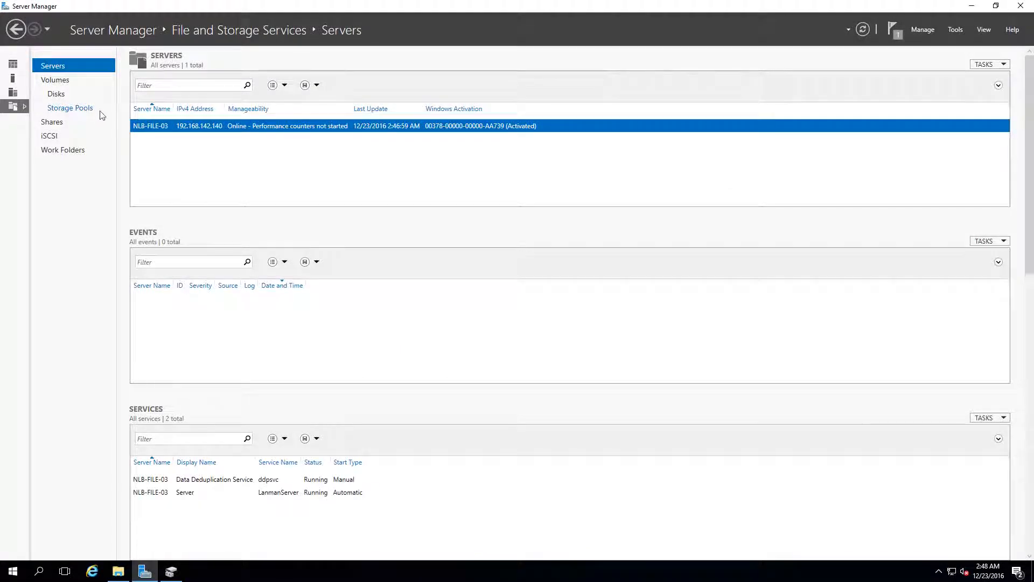
left_click(58, 81)
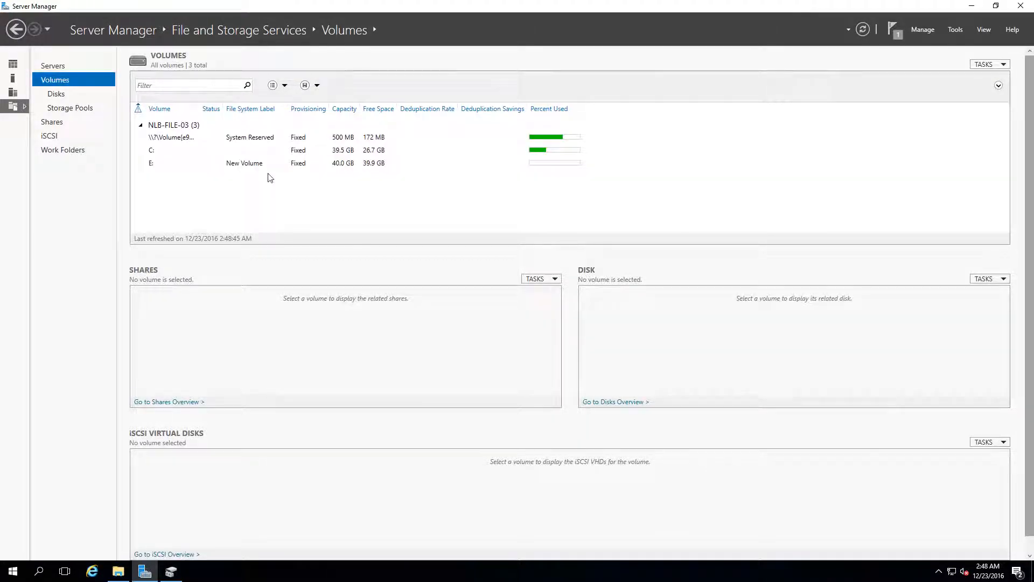
left_click(161, 152)
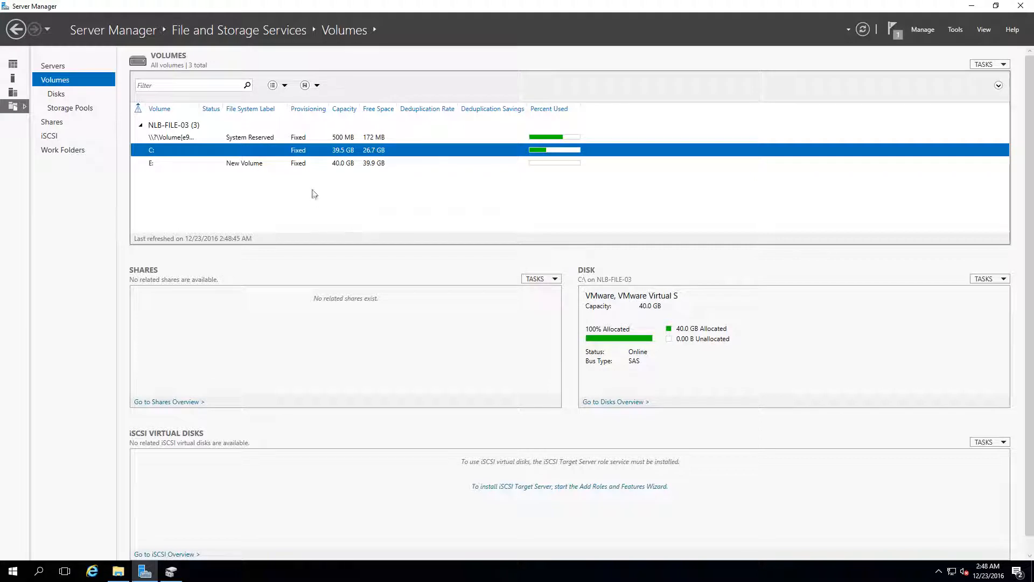
left_click(298, 164)
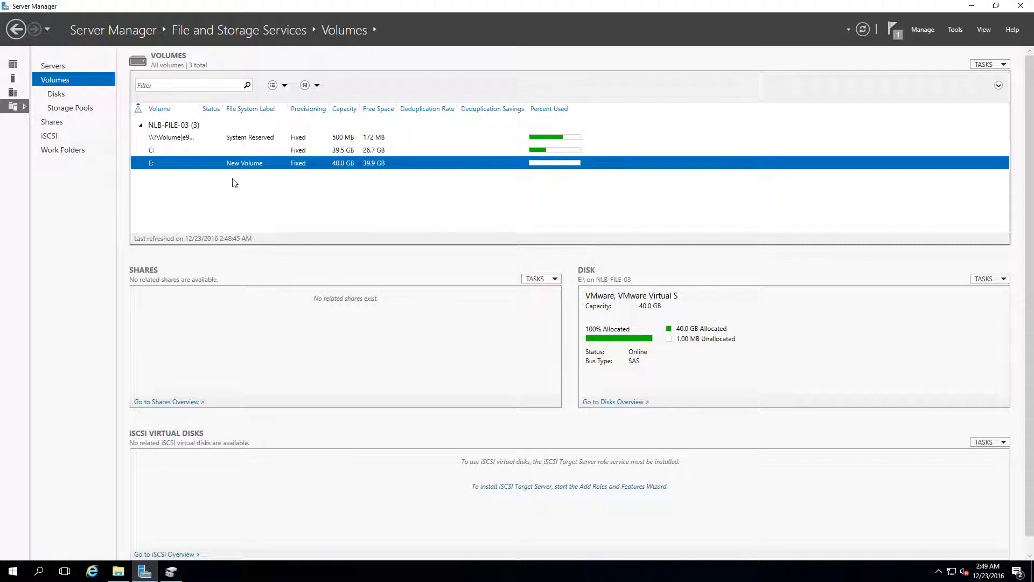
Step: Open the data deduplication configuration of volume E: and set its deduplication type to General purpose file server
right_click(332, 165)
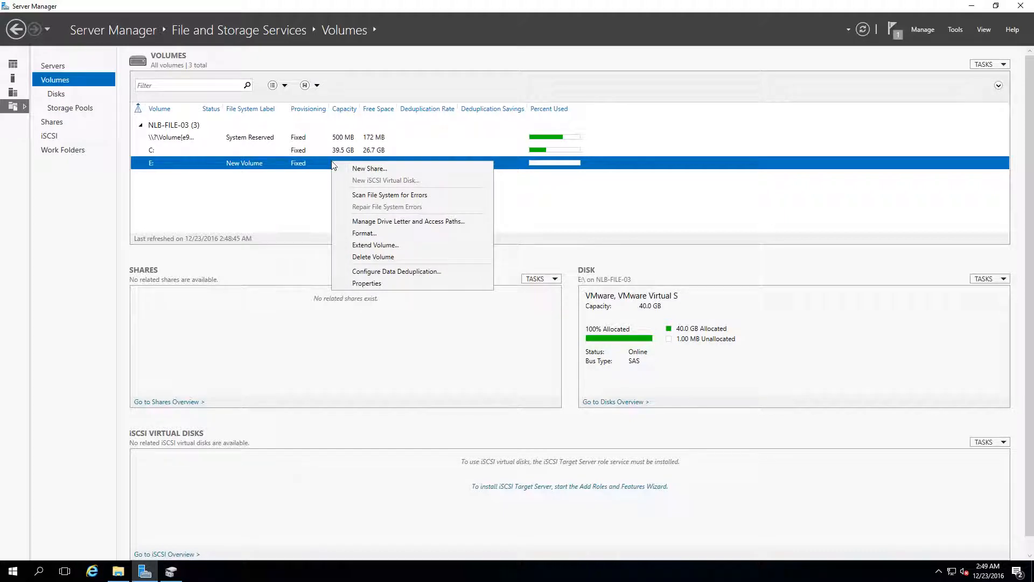
left_click(364, 271)
left_click_drag(254, 139, 455, 147)
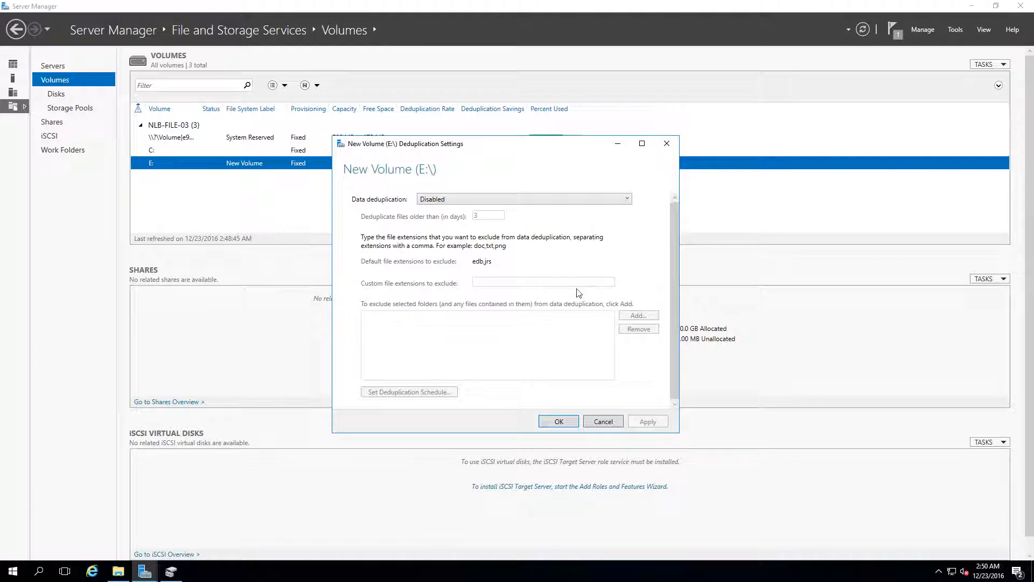
left_click(475, 204)
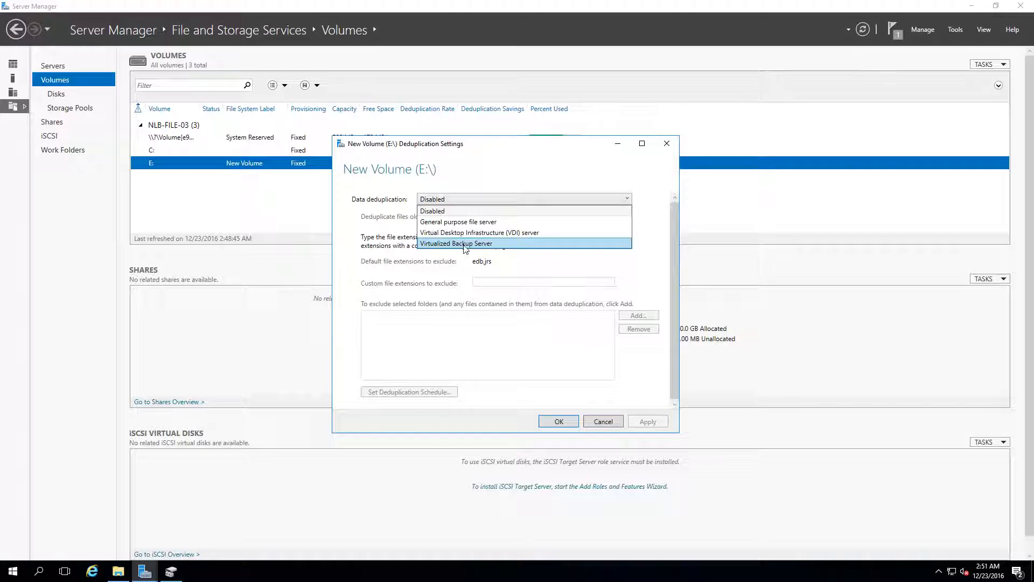
left_click(460, 223)
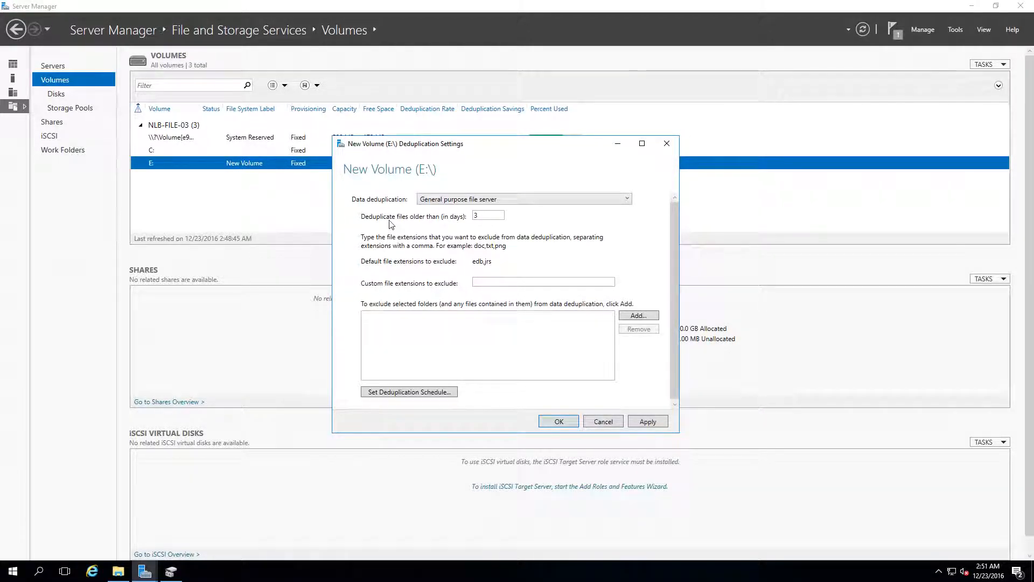
Step: Examine the file age setting and the folder exclusion picker for volume E:, and dismiss the picker without choosing a folder
double_click(475, 216)
left_click(636, 319)
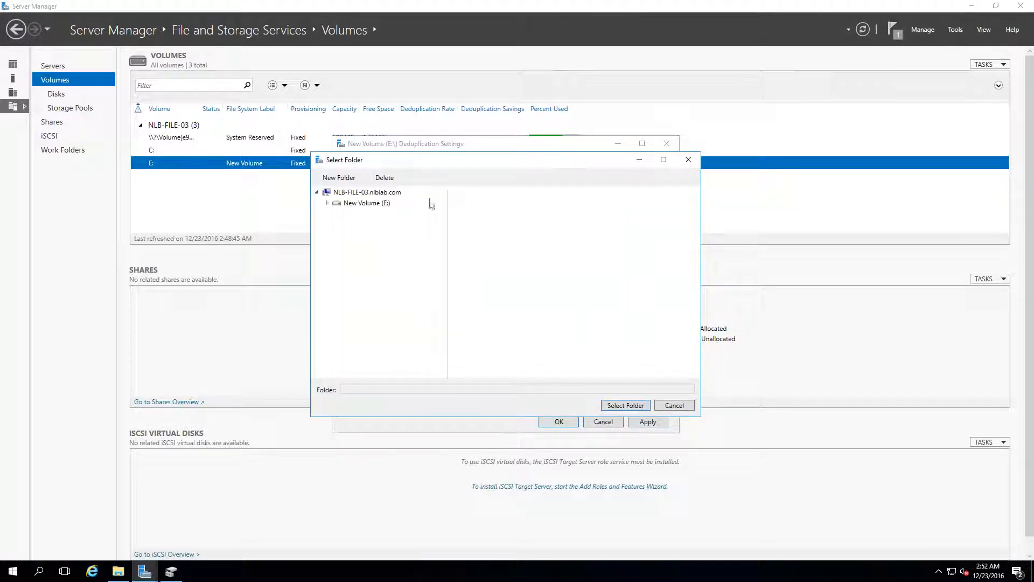
left_click(689, 159)
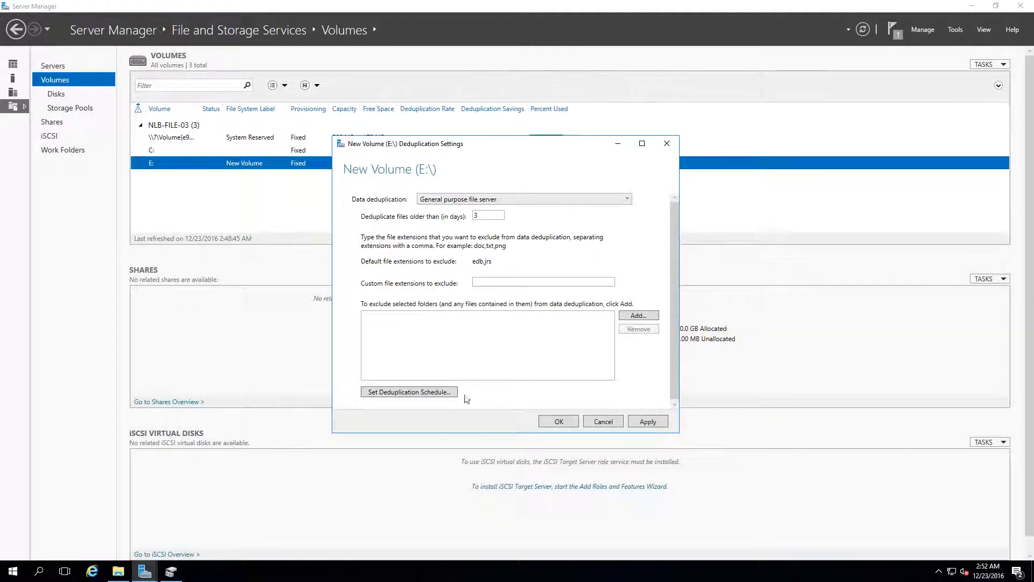
Step: Enable throughput optimization in the deduplication schedule, and save both the schedule and the deduplication settings of volume E:
left_click(392, 398)
left_click_drag(251, 38, 823, 51)
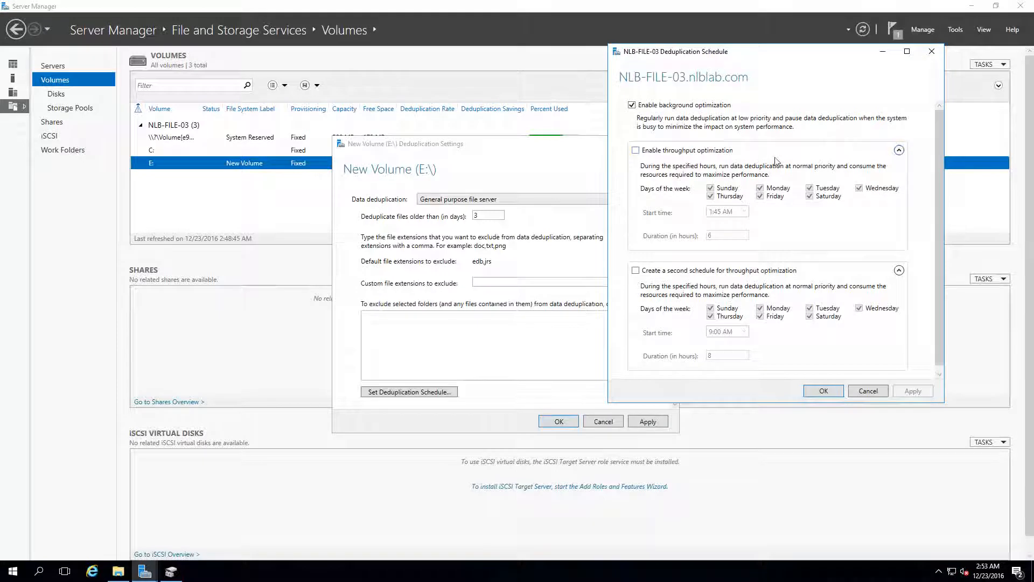
left_click(643, 151)
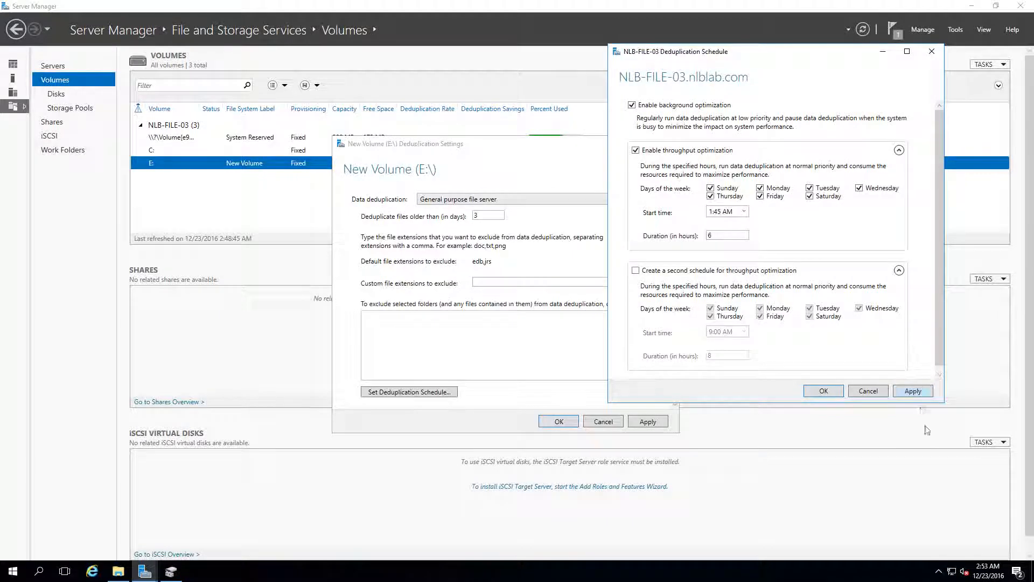
left_click(918, 391)
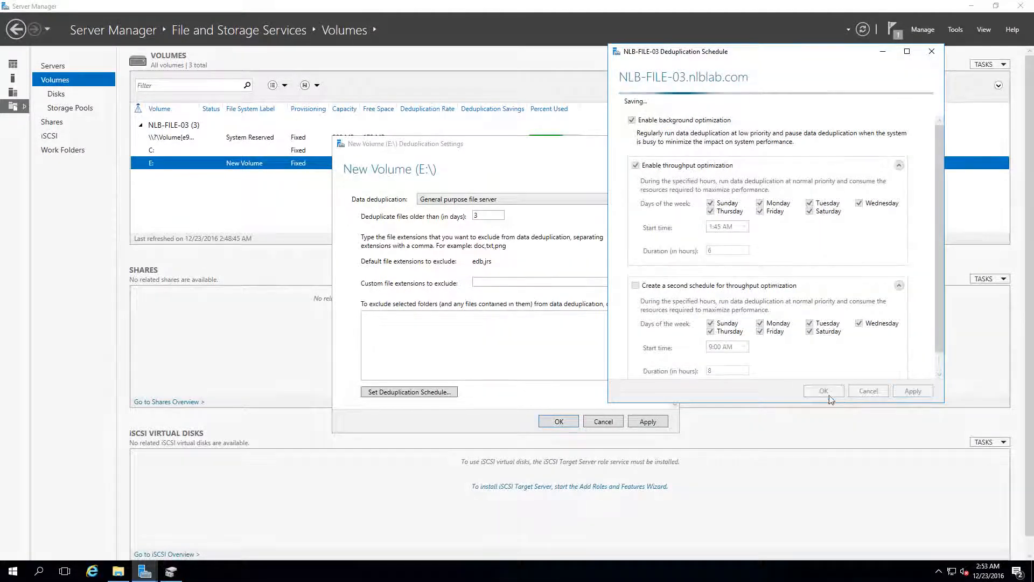
left_click(824, 391)
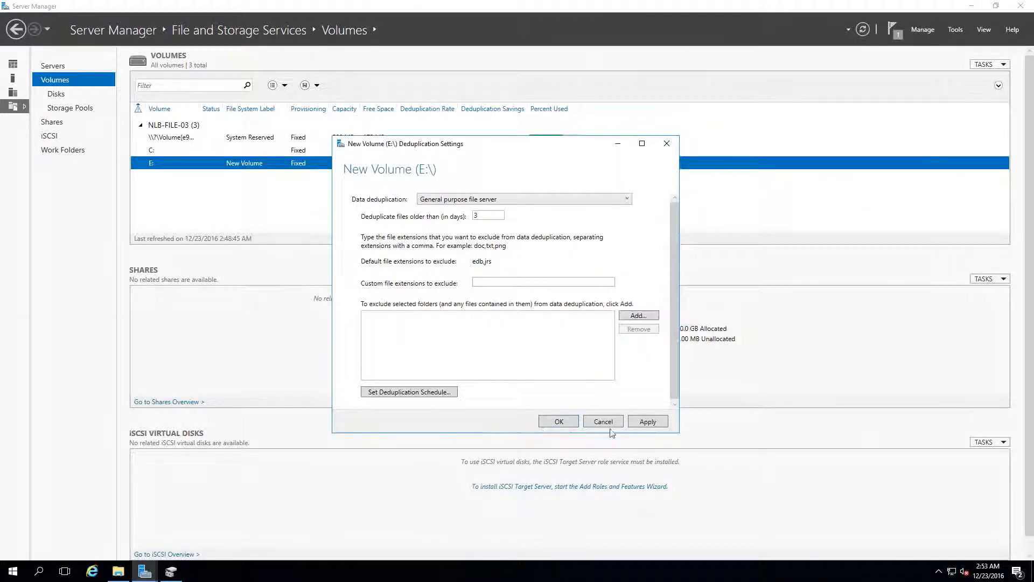
left_click(558, 421)
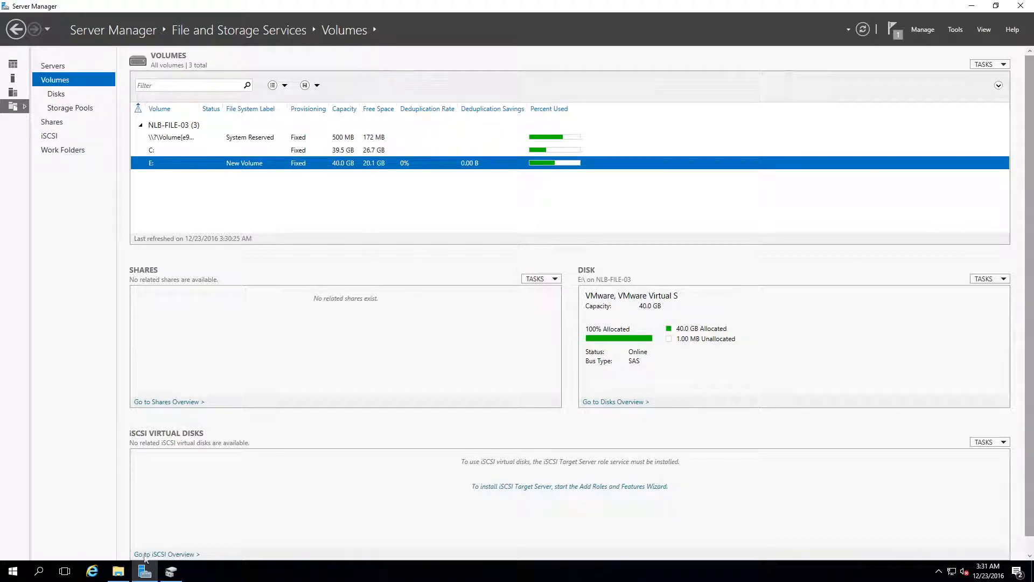
Step: Switch to File Explorer, inspect the contents of the Windows Server 2016 folder on volume E:, and minimize the window
left_click(127, 573)
left_click_drag(263, 83, 618, 133)
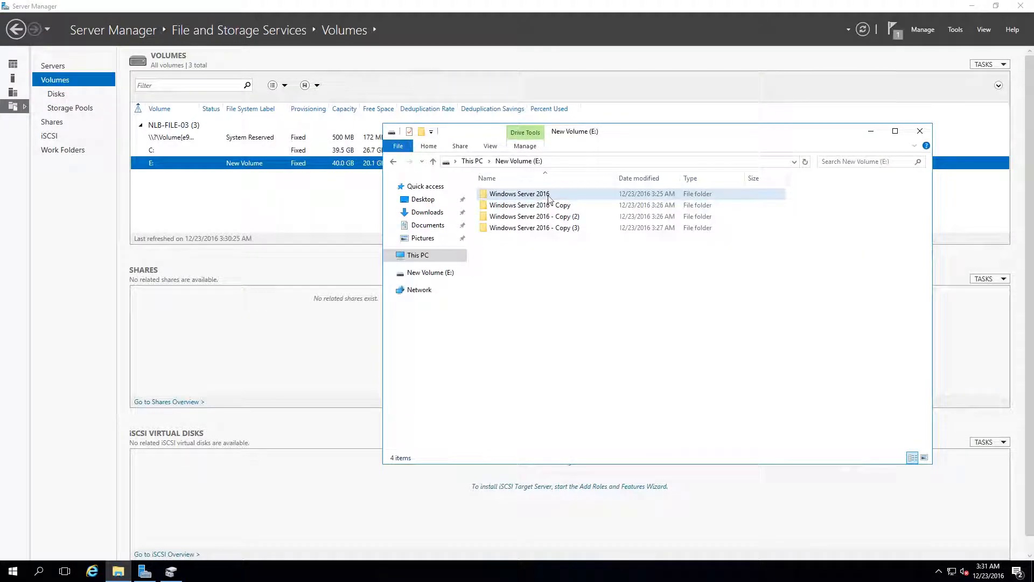
left_click(549, 197)
double_click(549, 197)
left_click_drag(625, 178, 705, 178)
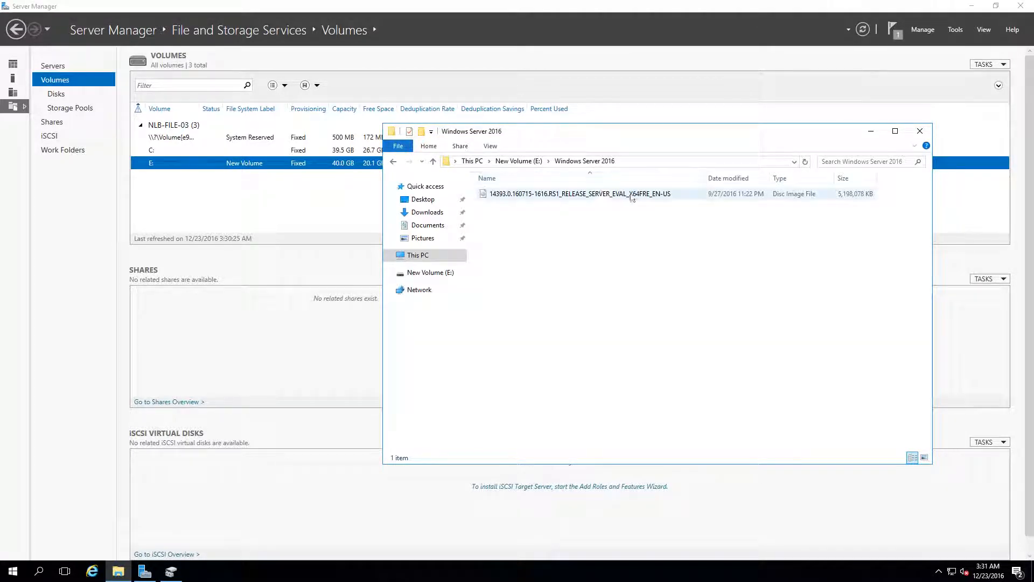
left_click(393, 161)
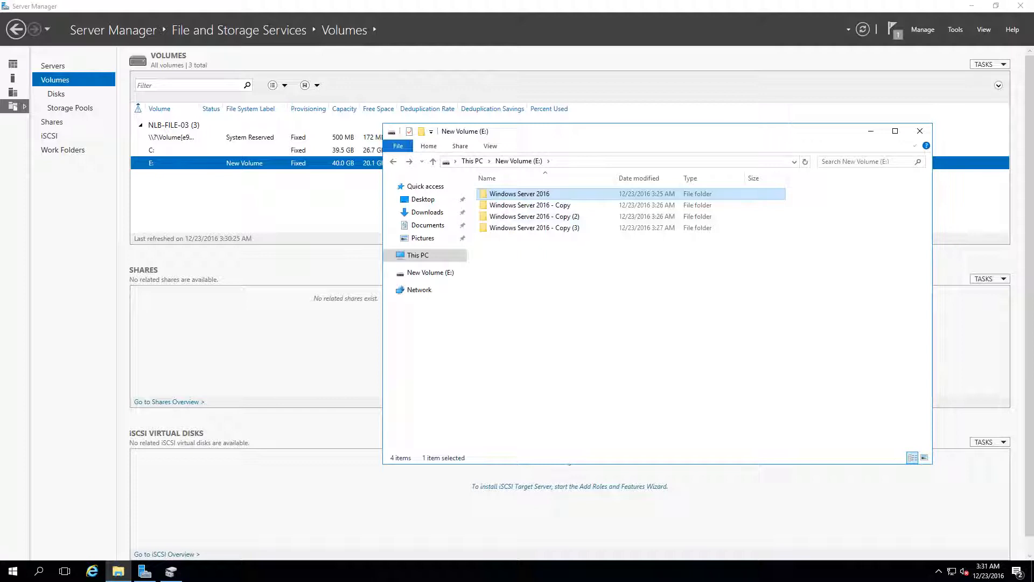
left_click(871, 131)
Step: Open the data deduplication configuration of volume E: to review its file age setting, and close it without changes
right_click(481, 170)
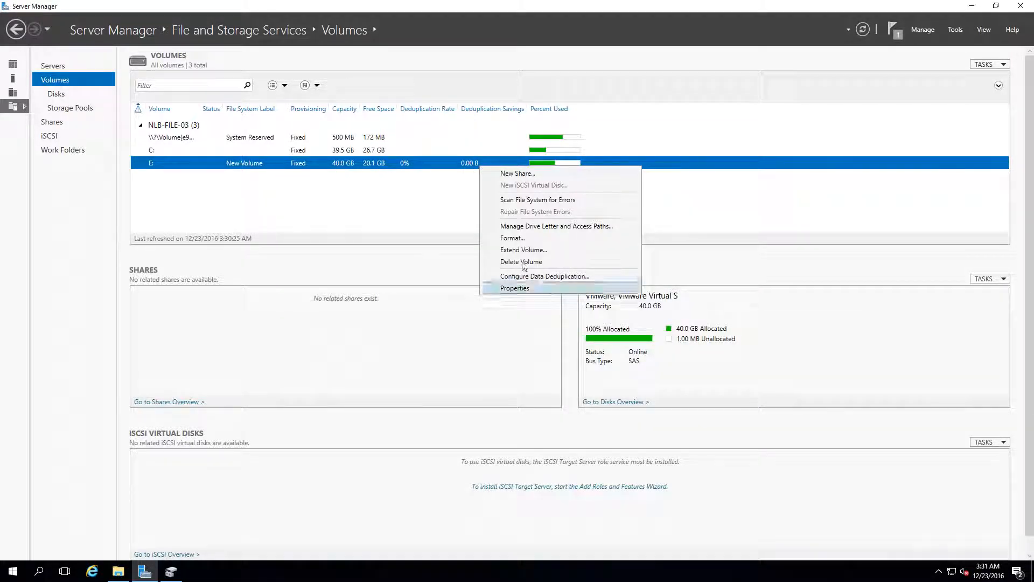
left_click(533, 277)
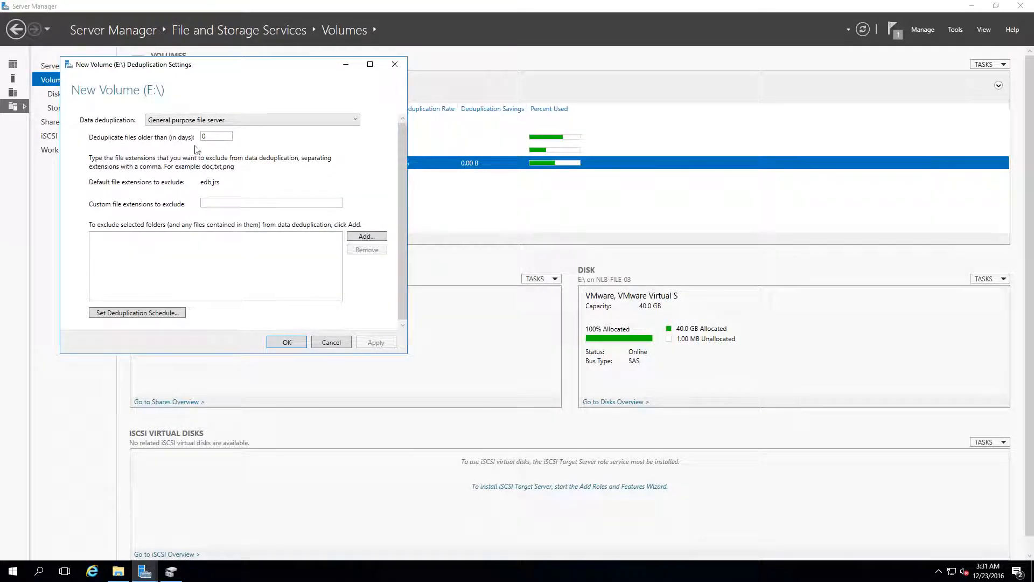
left_click(394, 64)
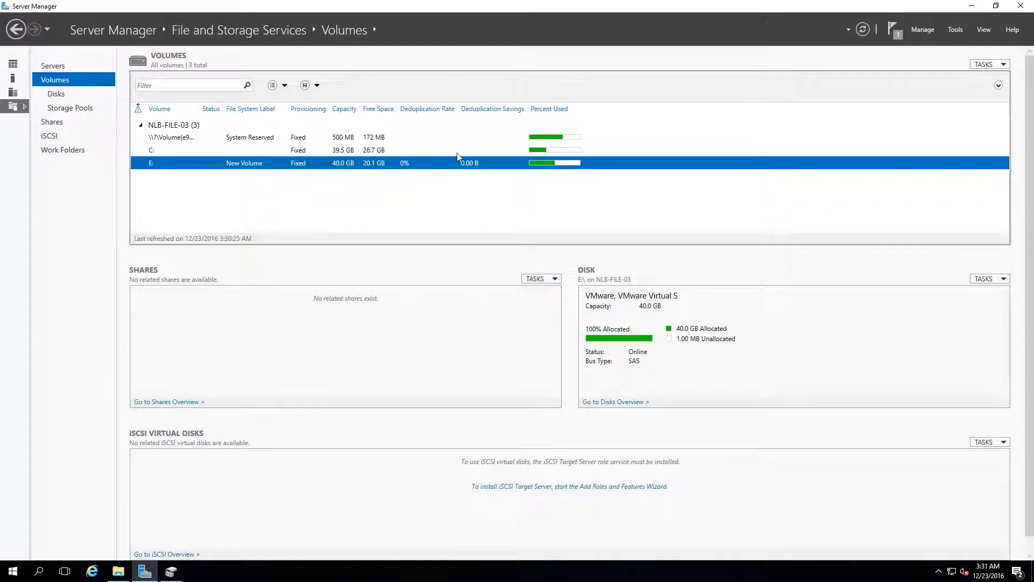
Step: Open Windows PowerShell as administrator, approve the elevation request, and close the non-elevated PowerShell window
right_click(16, 571)
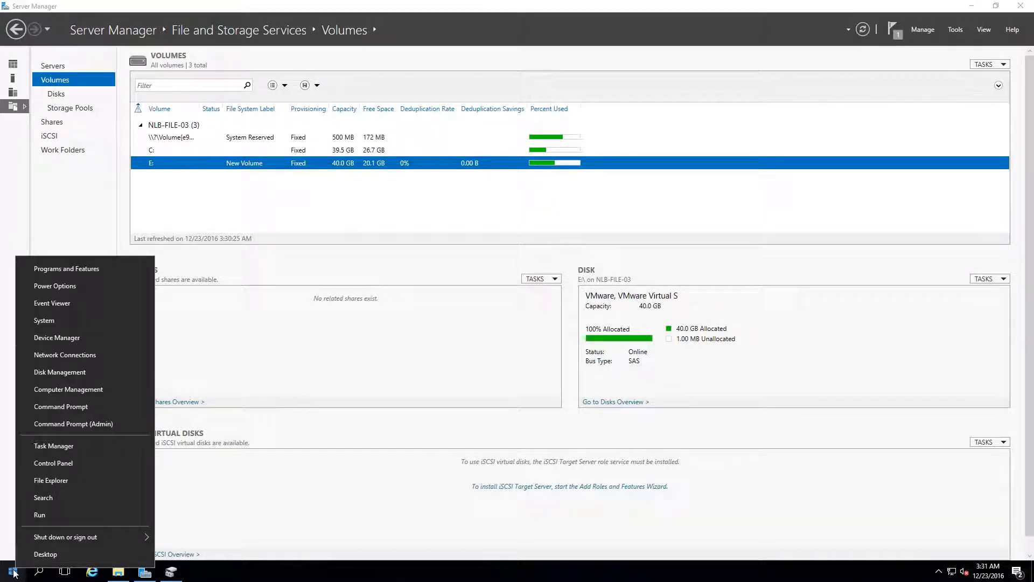
left_click(15, 573)
left_click(15, 573)
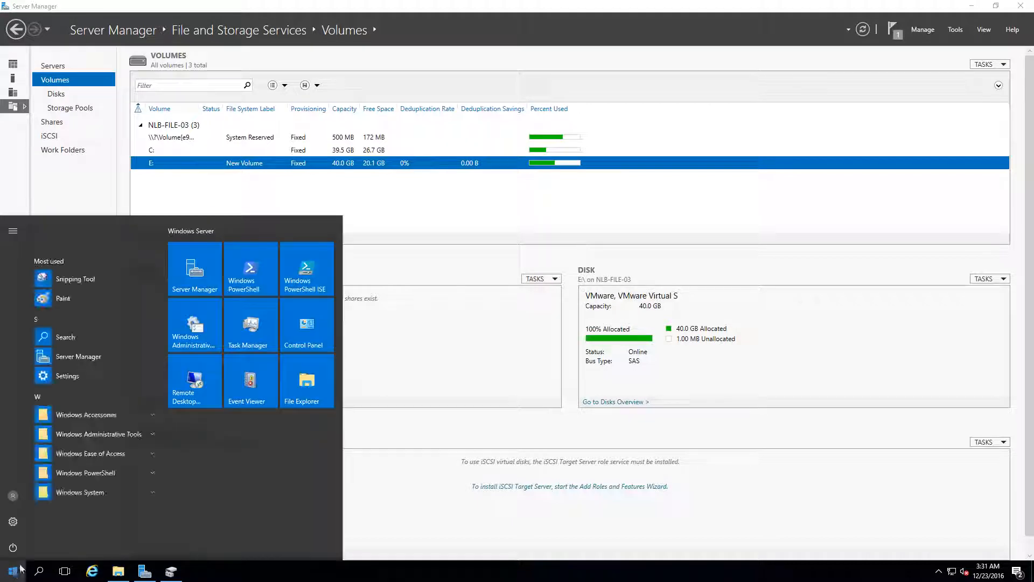
right_click(255, 264)
key("Escape")
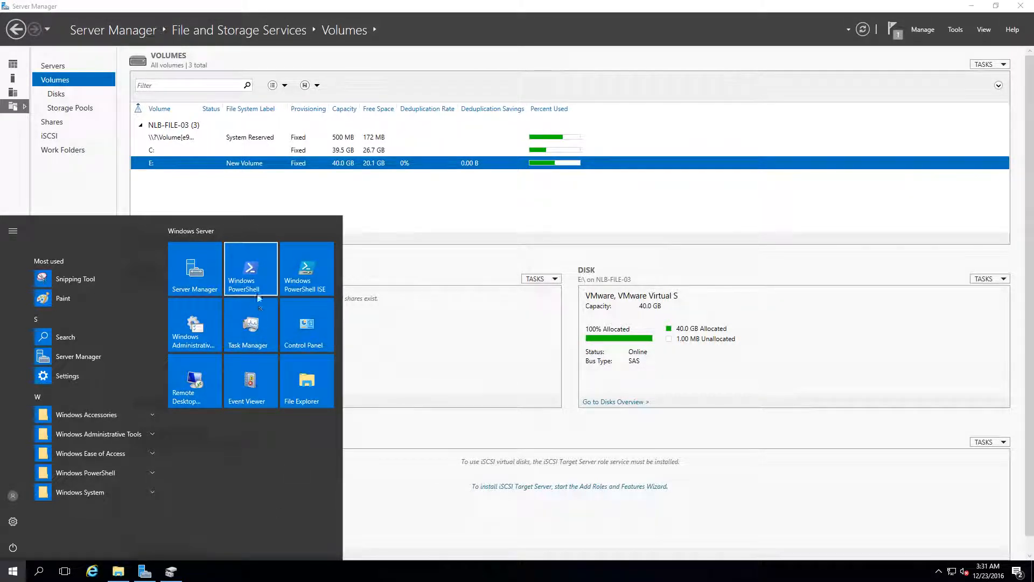
left_click(494, 537)
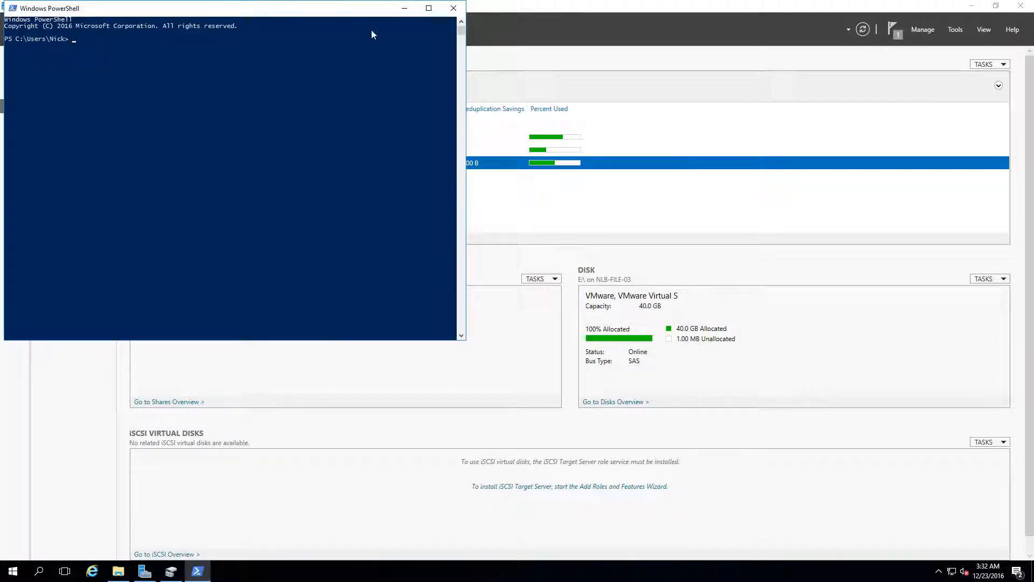
left_click_drag(369, 8, 593, 112)
right_click(196, 576)
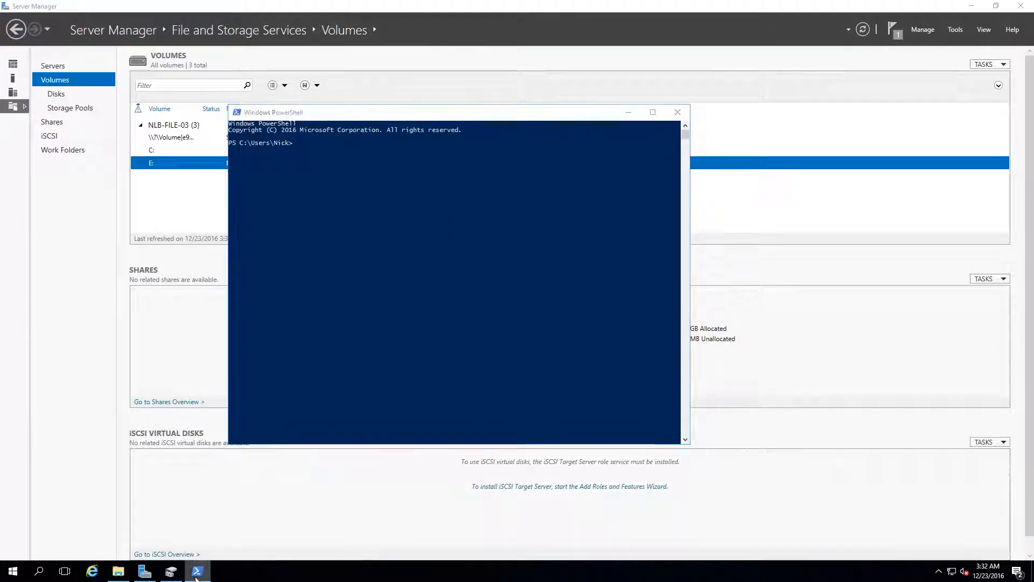
left_click(172, 450)
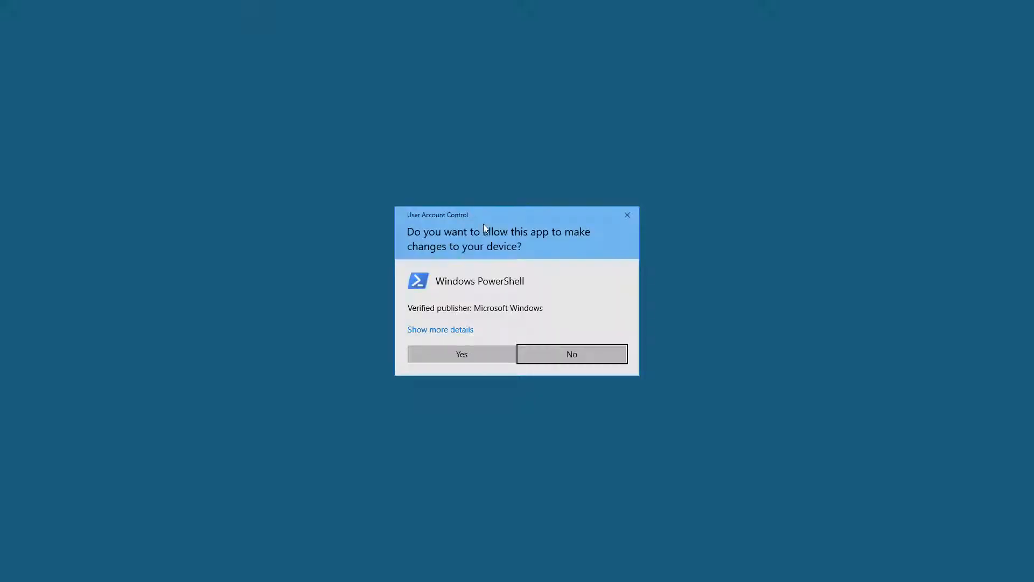
left_click(482, 348)
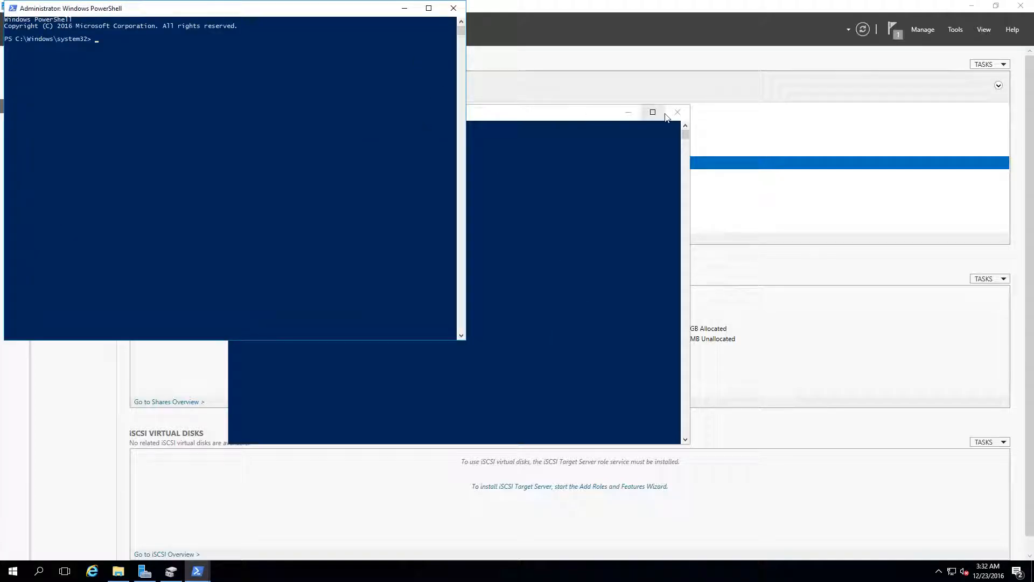
left_click(677, 112)
Step: Start a manual optimization job by running Start-DedupJob -Volume E: -Type Optimization in the elevated PowerShell window
left_click_drag(345, 18, 455, 119)
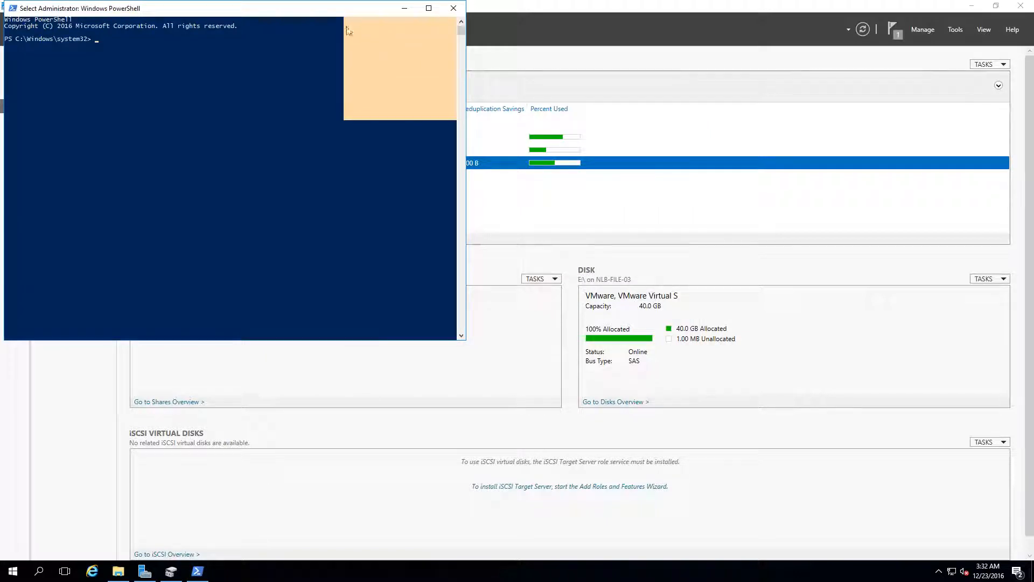
left_click_drag(318, 16, 546, 153)
left_click(539, 280)
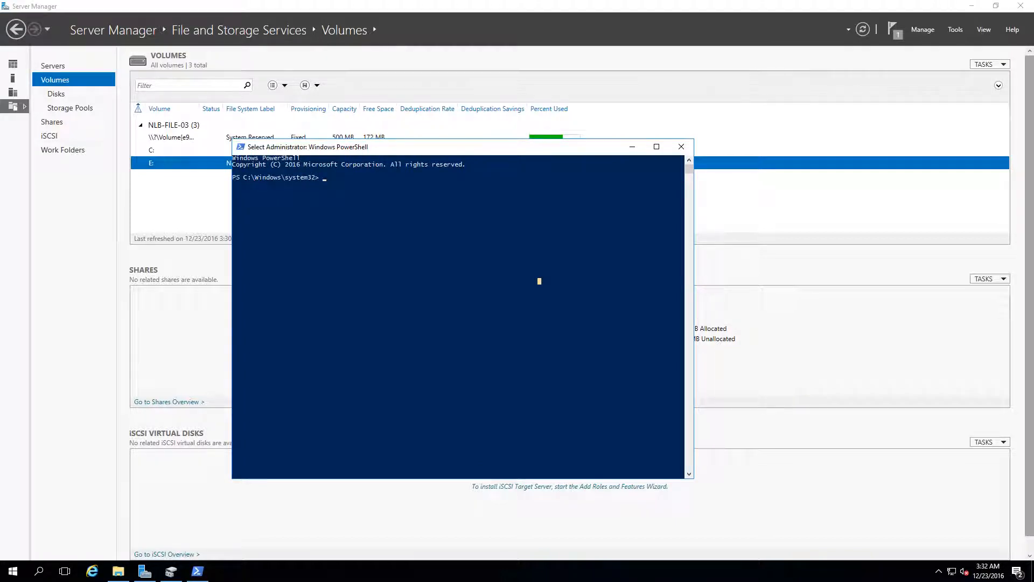
left_click(441, 242)
type("Start-D")
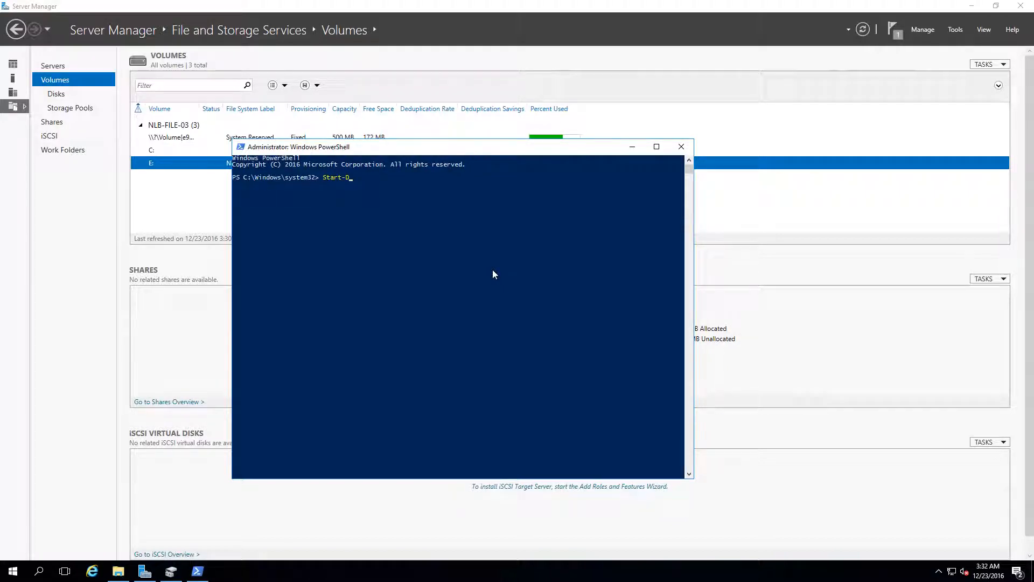
type("edupJob -Volume E:")
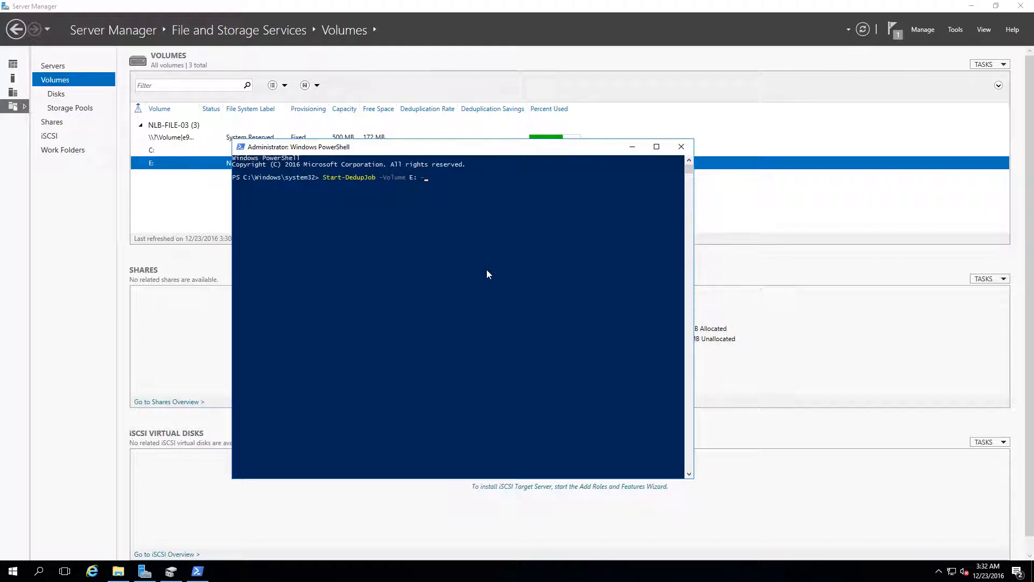
type(" -Type Optimization")
key("Return")
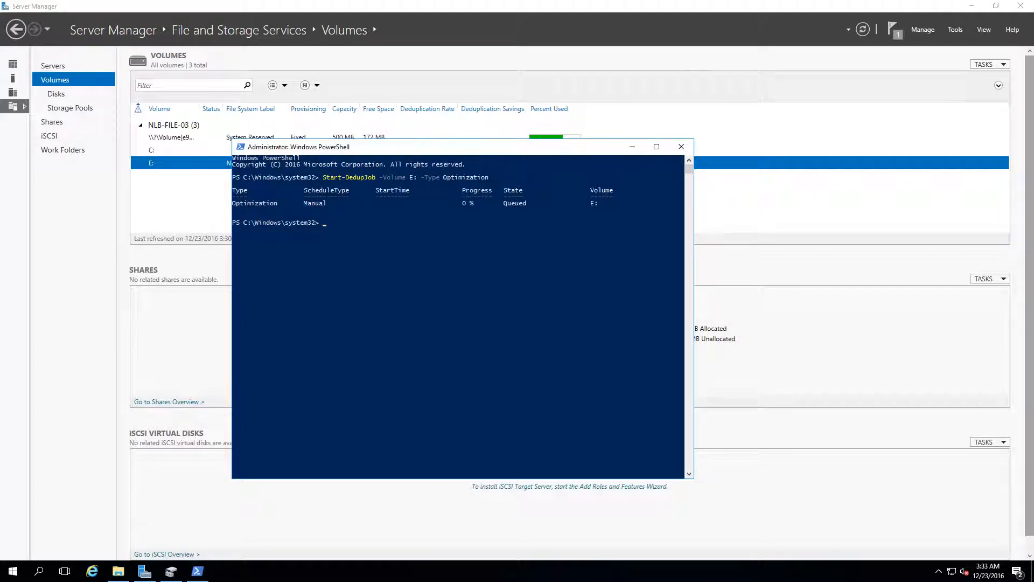
Step: Check the optimization job's progress repeatedly with Get-DedupJob -Volume E: -Type Optimization
left_click_drag(466, 150, 683, 233)
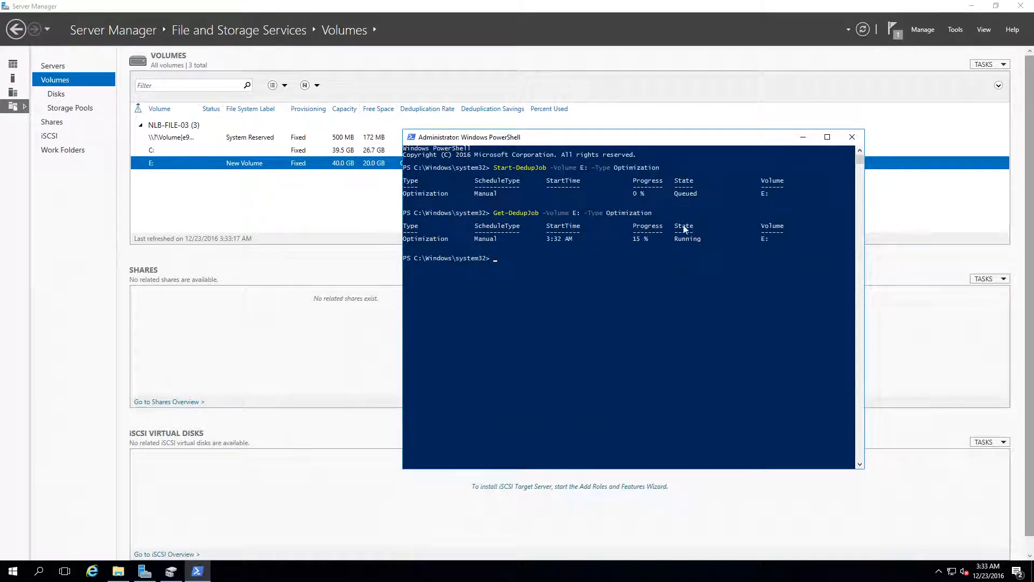
left_click(661, 294)
key("Up")
key("Return")
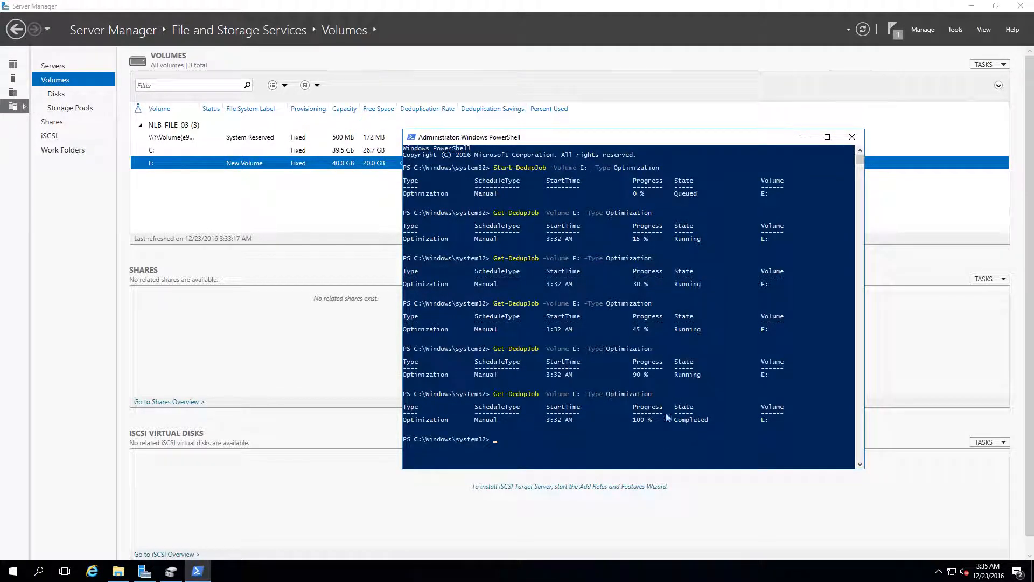
Step: Refresh the volumes list in Server Manager, and check the Windows Server 2016 folder on volume E: in File Explorer
left_click(538, 80)
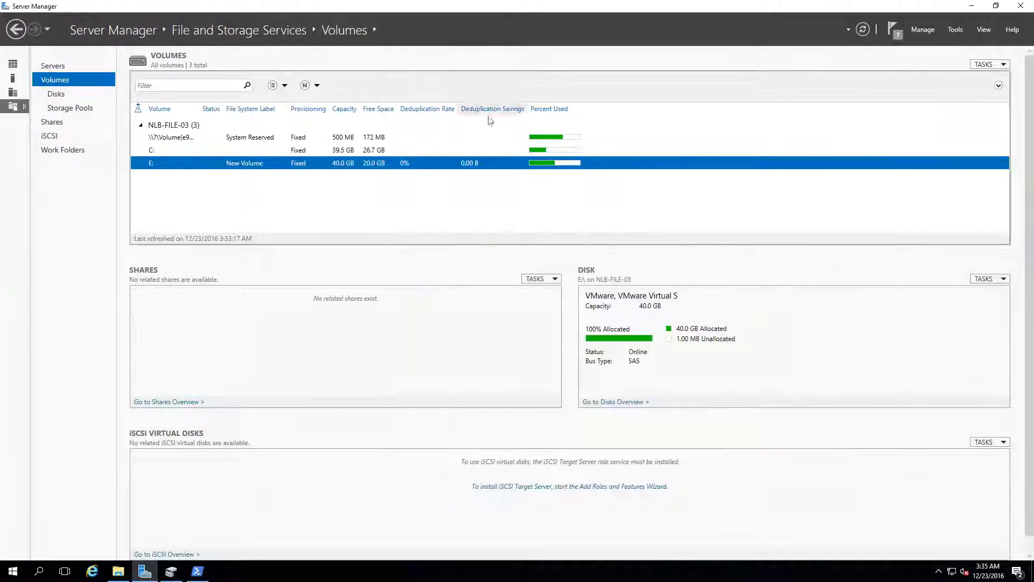
left_click(862, 30)
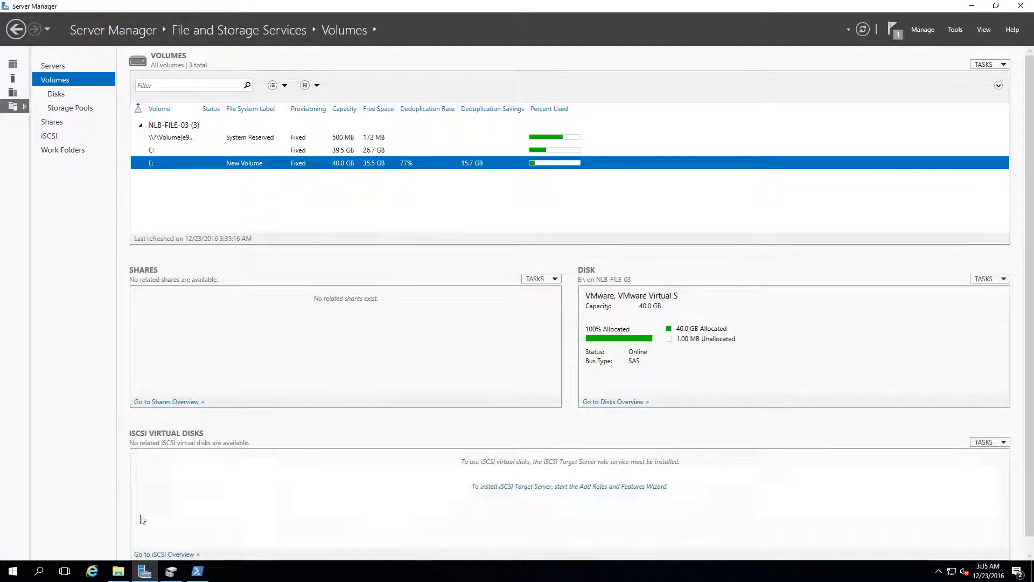
left_click(118, 572)
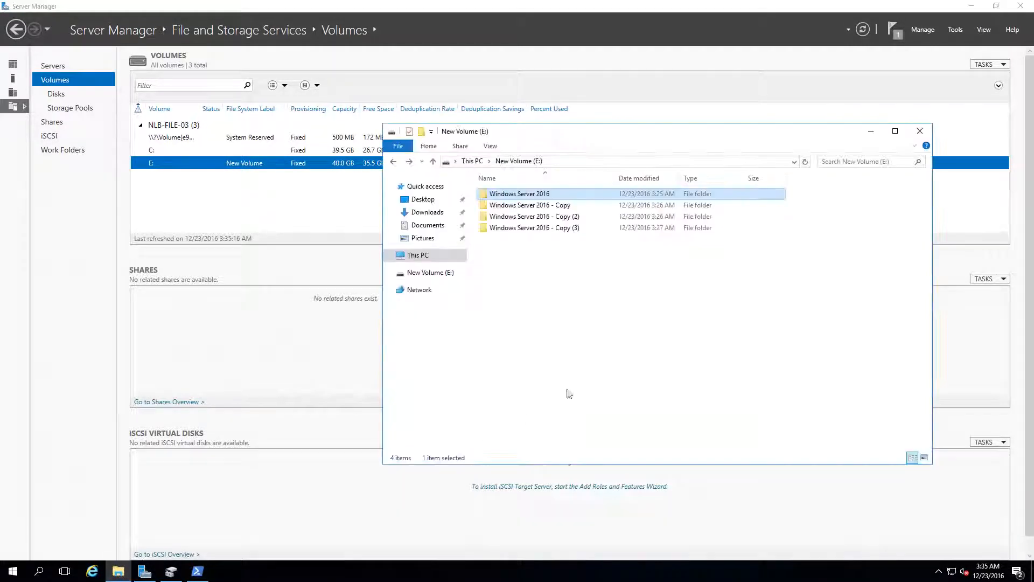
double_click(539, 197)
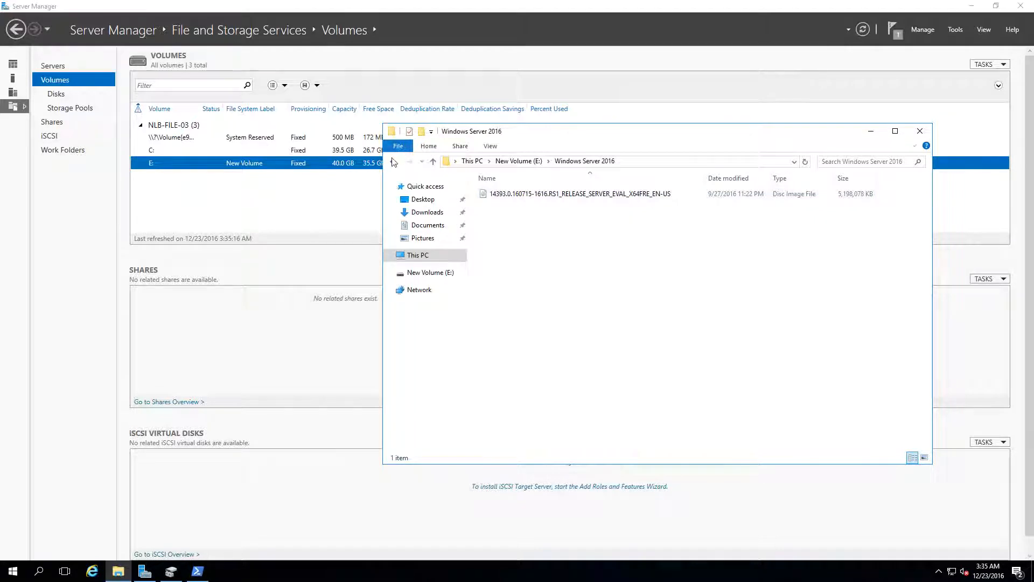
left_click(393, 161)
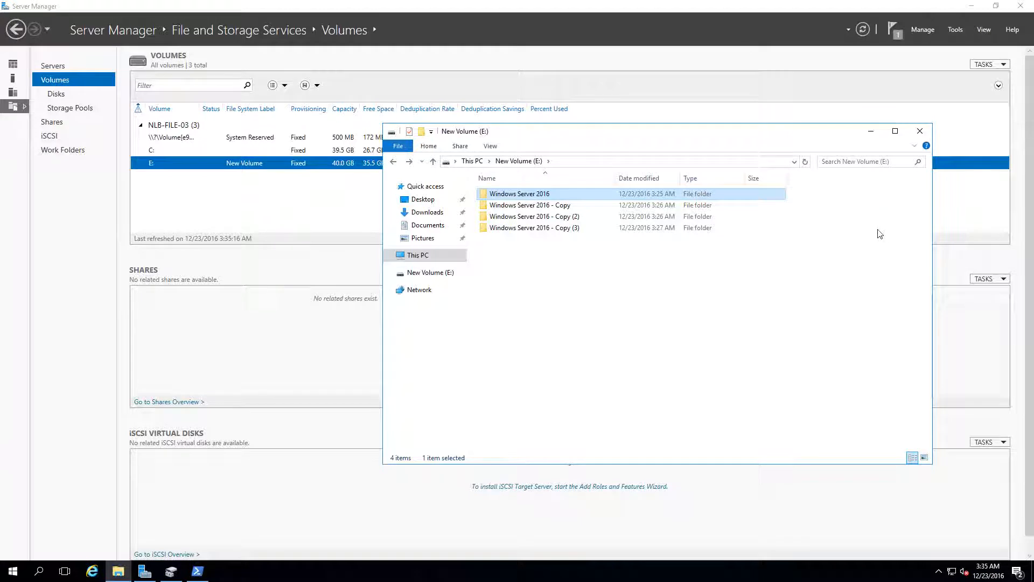
left_click(871, 132)
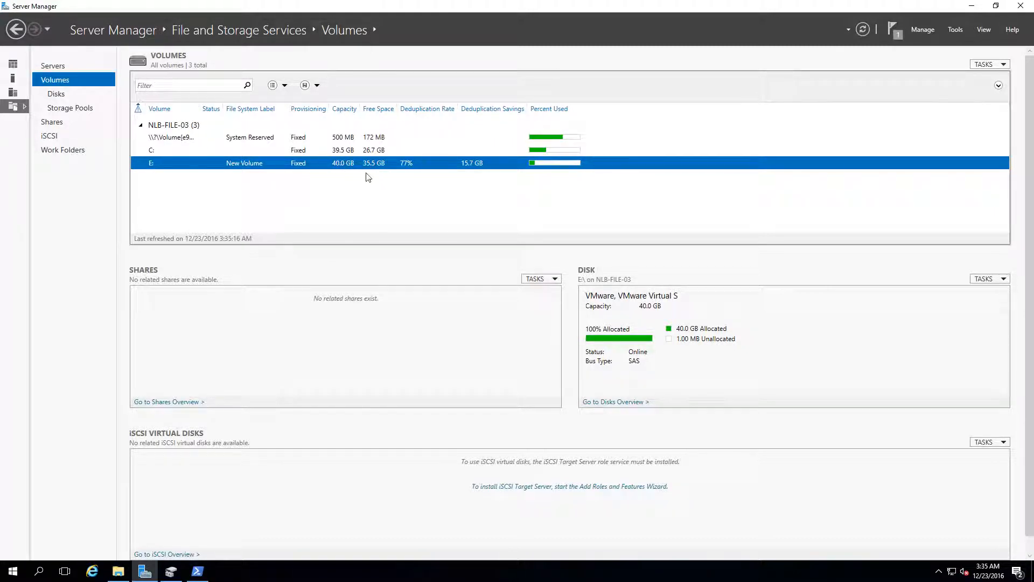
Step: In File Explorer, examine the combined properties of all four folders on volume E: and the drive's free space, and minimize the window
left_click(118, 571)
left_click(431, 257)
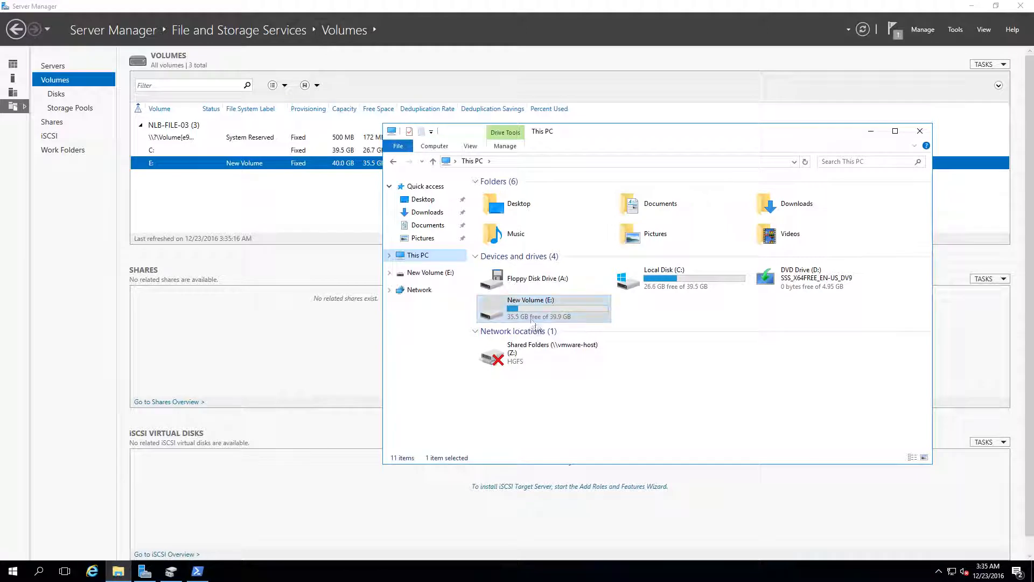
double_click(532, 319)
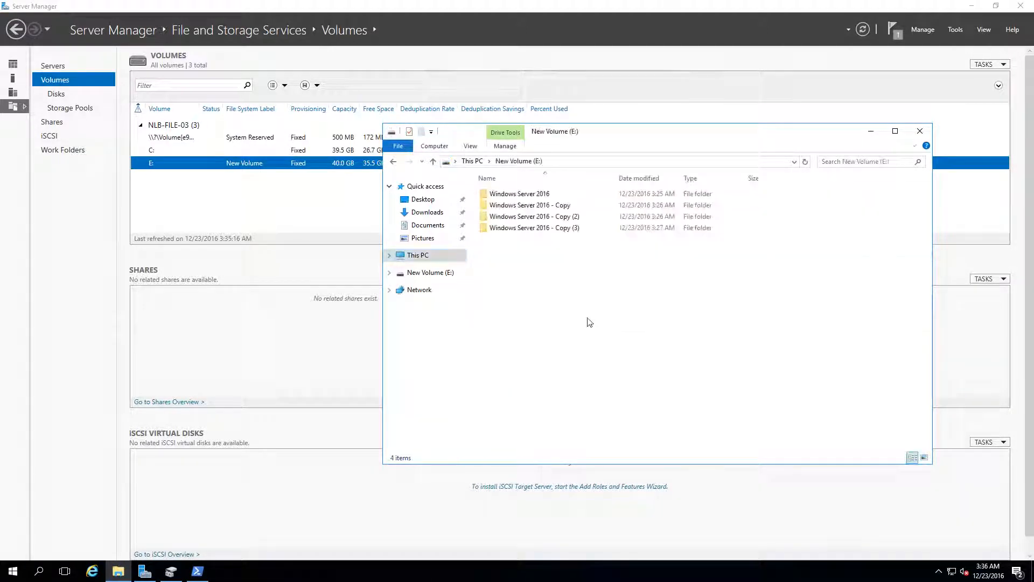
left_click_drag(578, 273, 516, 198)
right_click(515, 195)
left_click(572, 350)
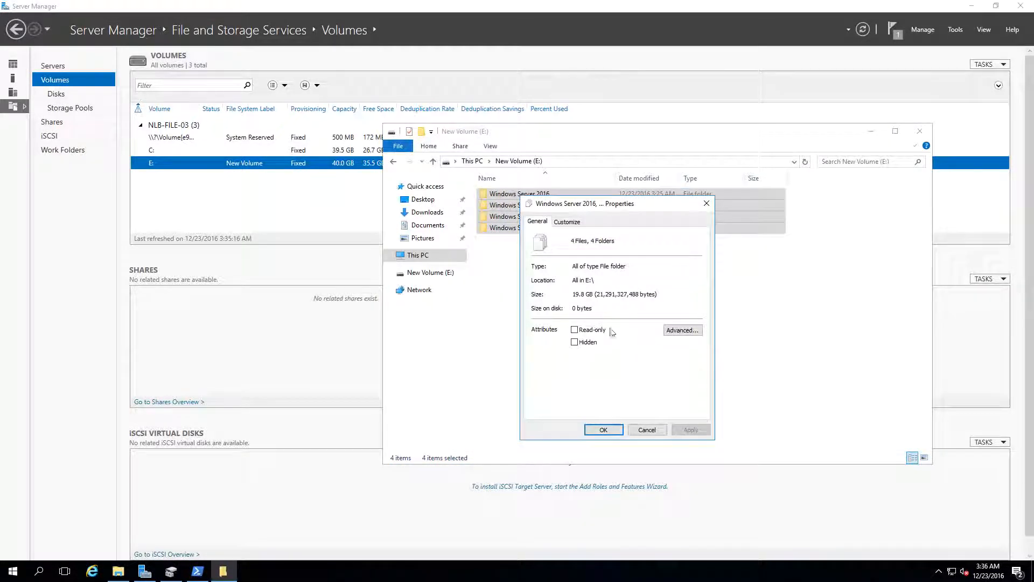
left_click(706, 204)
left_click(473, 162)
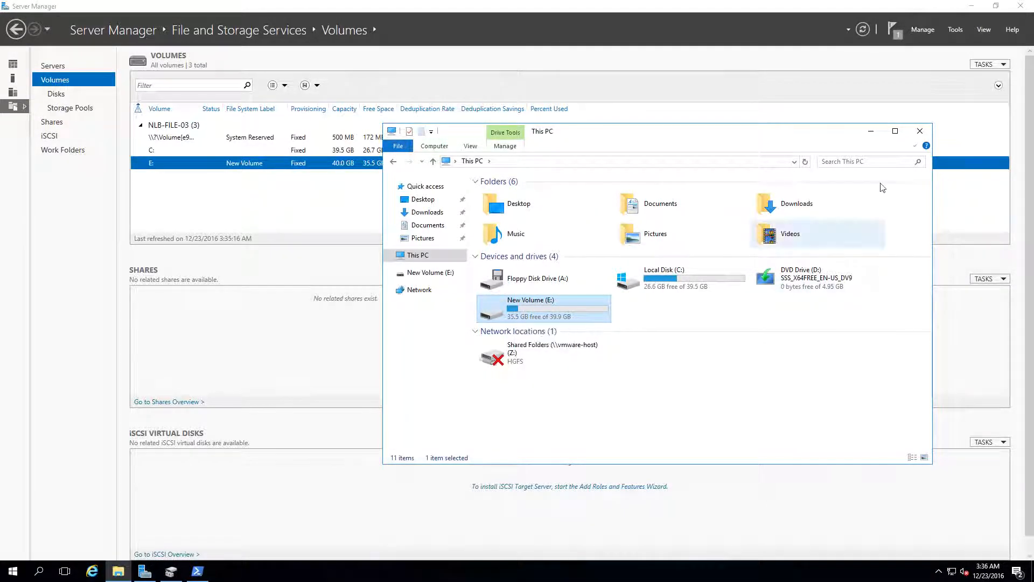
left_click(870, 131)
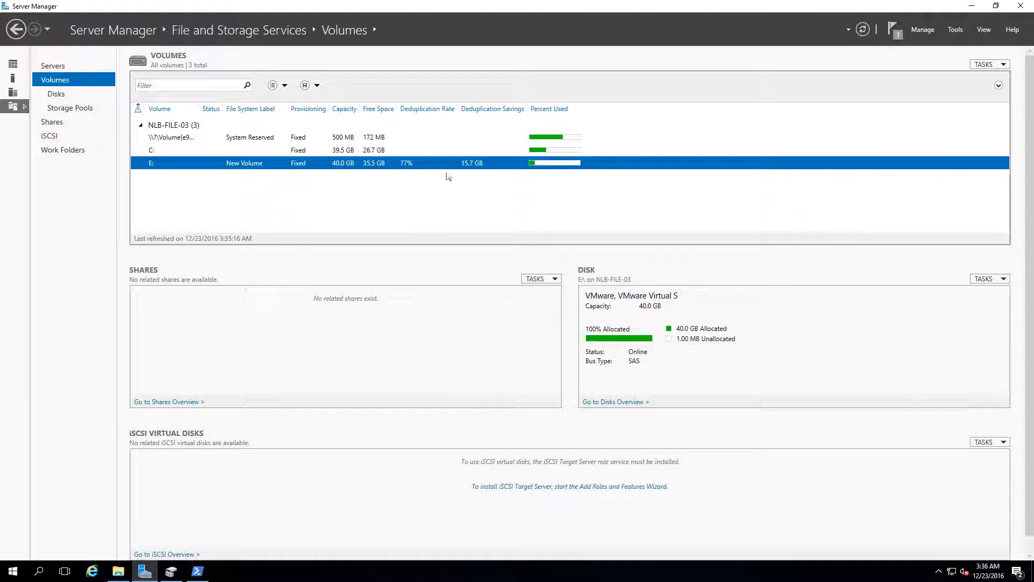